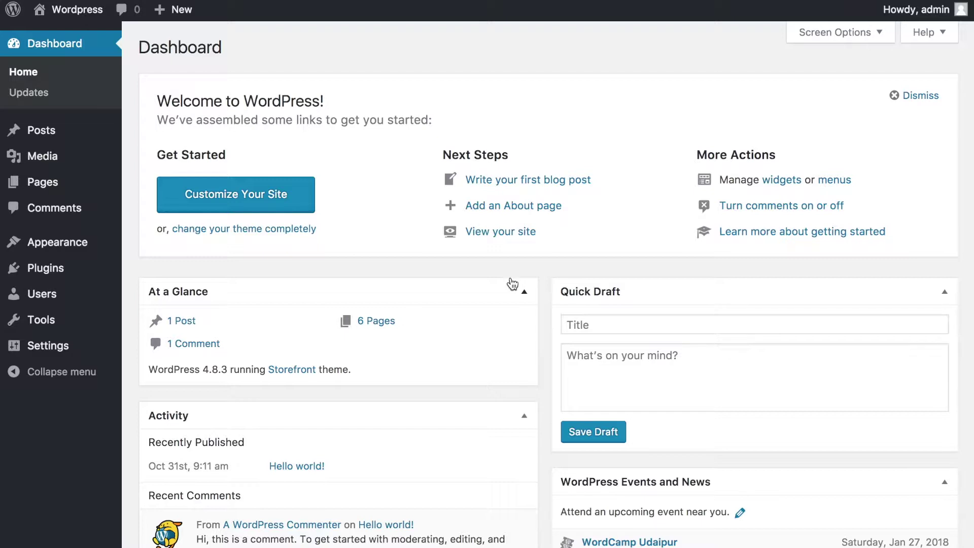
Step: Open All Pages to list the six pages, including Cart, Checkout, Membership Options and My Account
click(80, 191)
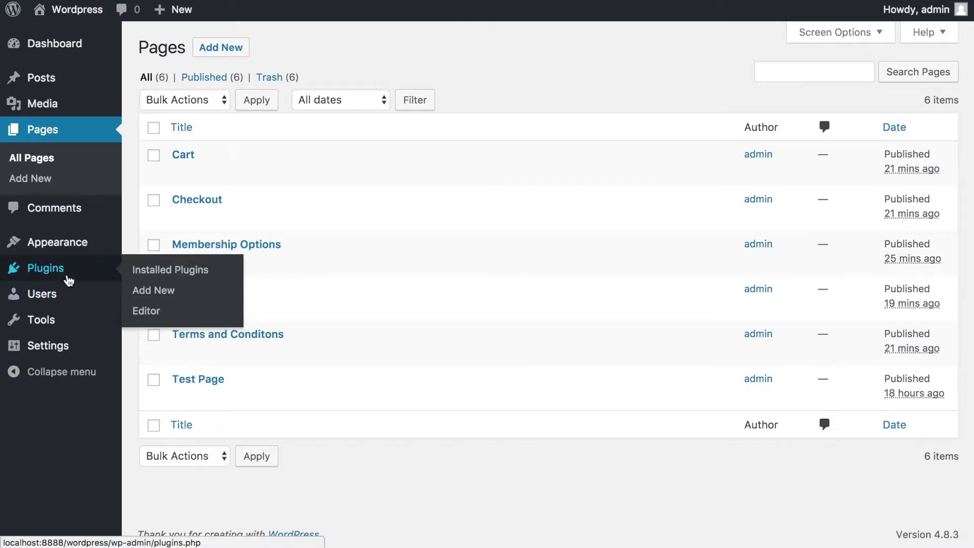
Step: Bulk-activate WooCommerce, WooCommerce Memberships and the CCBill gateway on the Plugins page
click(67, 274)
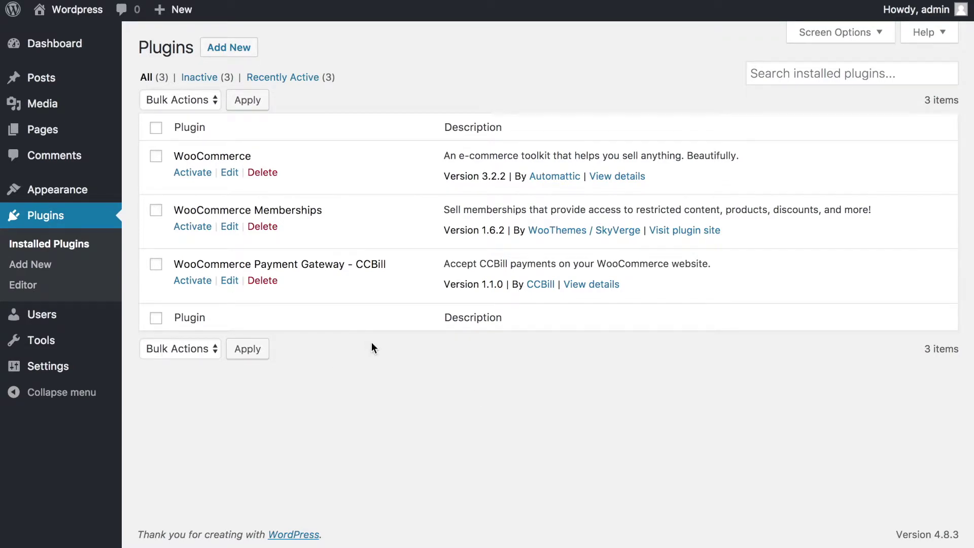
click(160, 131)
click(206, 100)
click(196, 114)
click(247, 100)
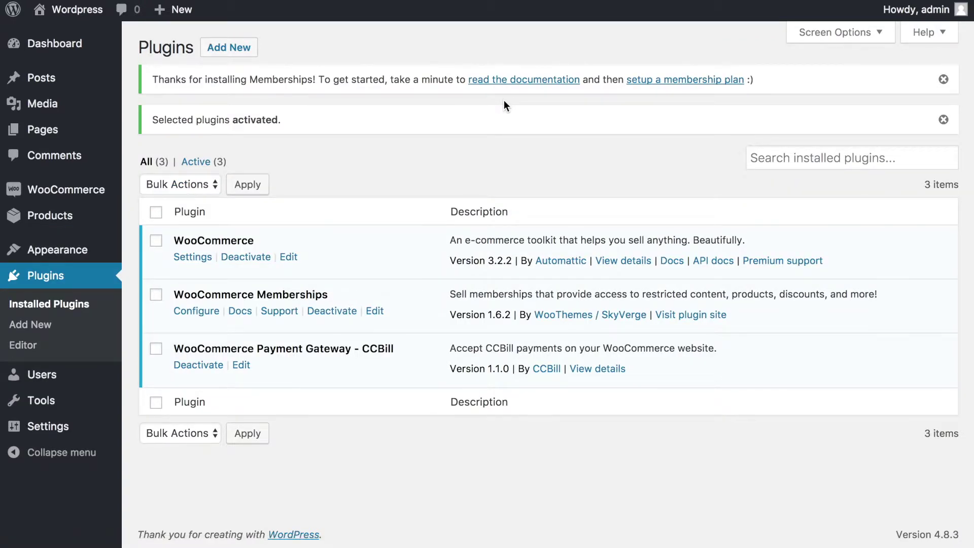
Step: Enter store address lines 'Address 1' and 'Address 2' and city New York
mouse_move(111, 201)
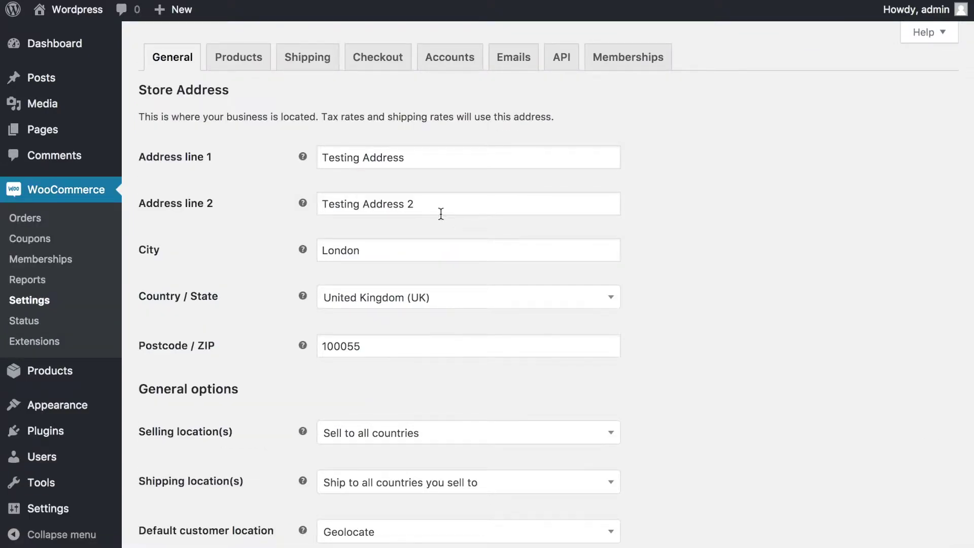
triple_click(427, 159)
mouse_move(83, 133)
text(Adree)
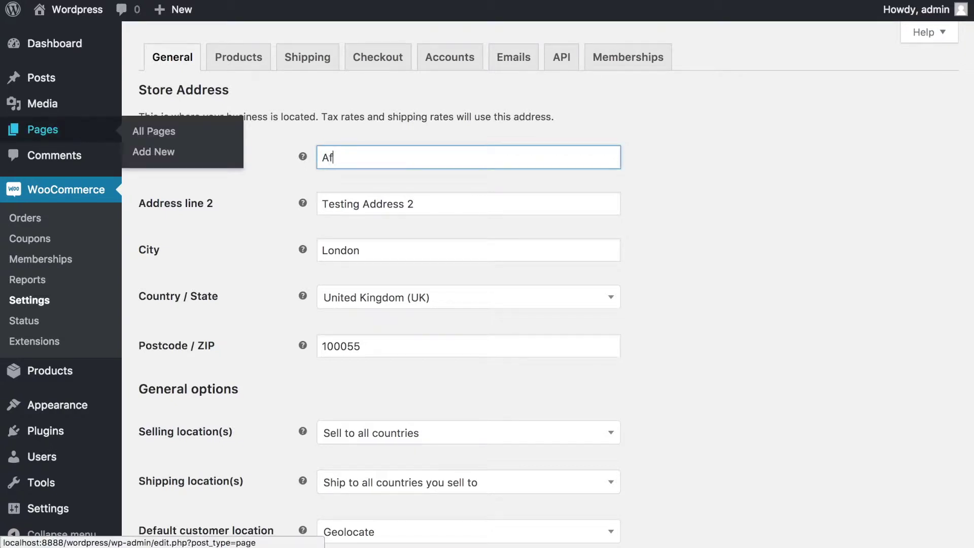
key(BackSpace)
key(BackSpace)
key(BackSpace)
text(dress 1)
key(Tab)
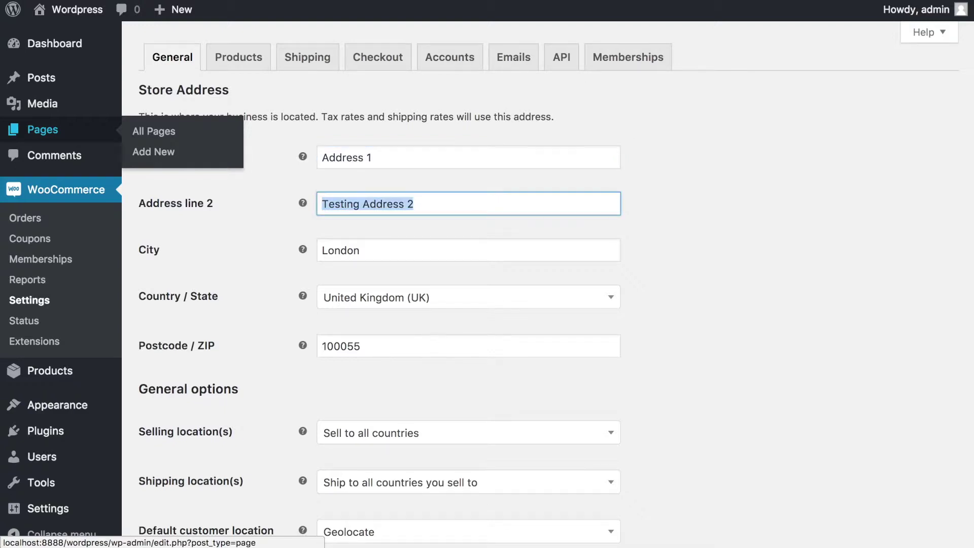
text(Address 2)
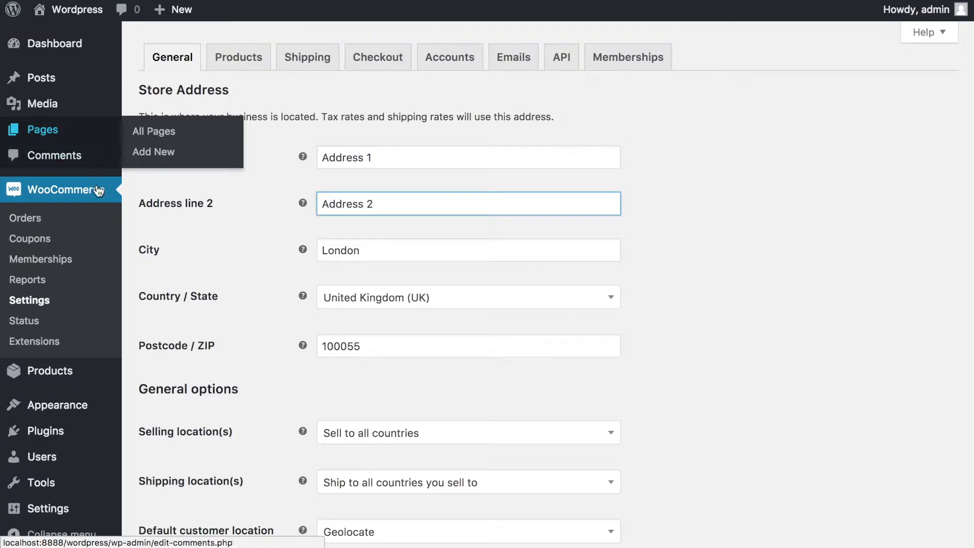
double_click(363, 243)
text(new)
key(BackSpace)
key(BackSpace)
key(BackSpace)
text(New Yro)
key(BackSpace)
key(BackSpace)
text(ork)
Step: Set country/state to United States (US) — Delaware and postcode 10006, then save
key(Tab)
click(372, 311)
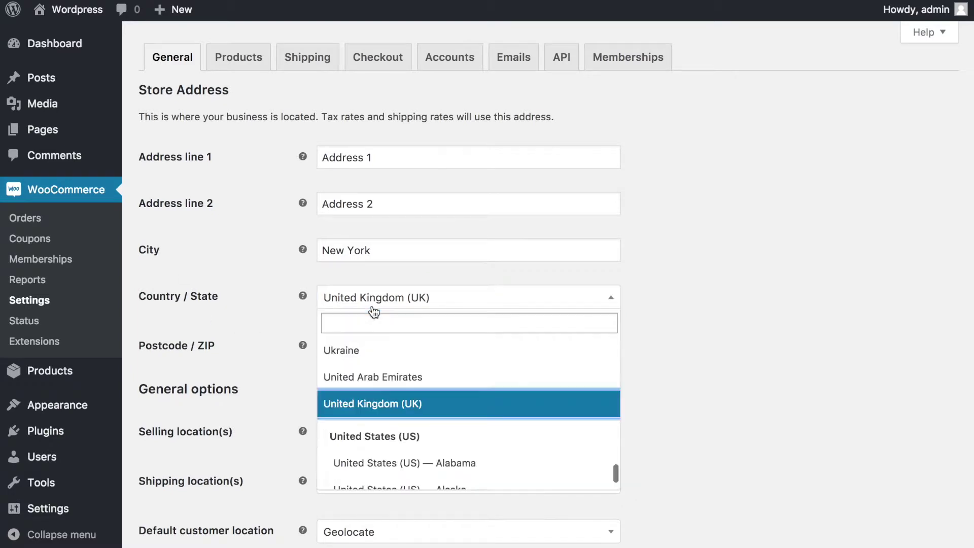
text(united)
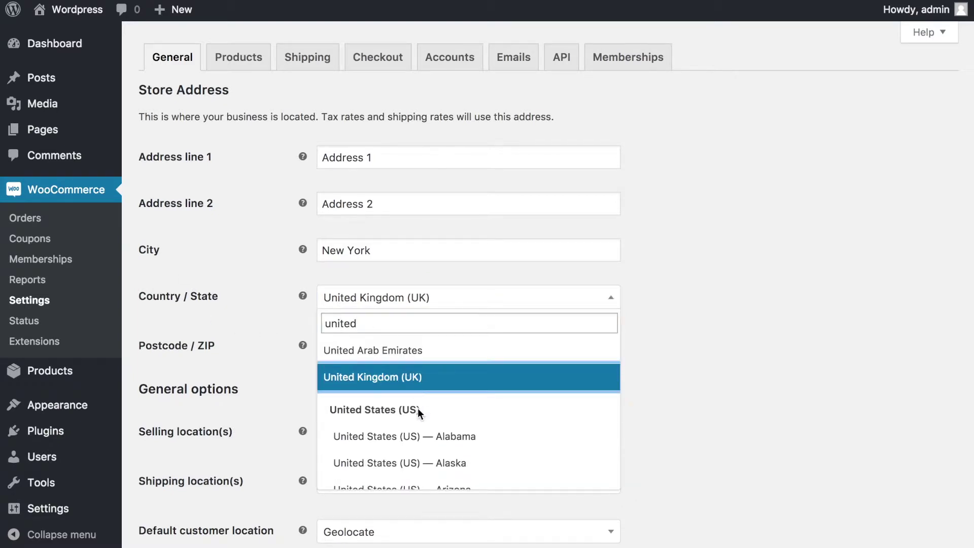
scroll(436, 436, down, 5)
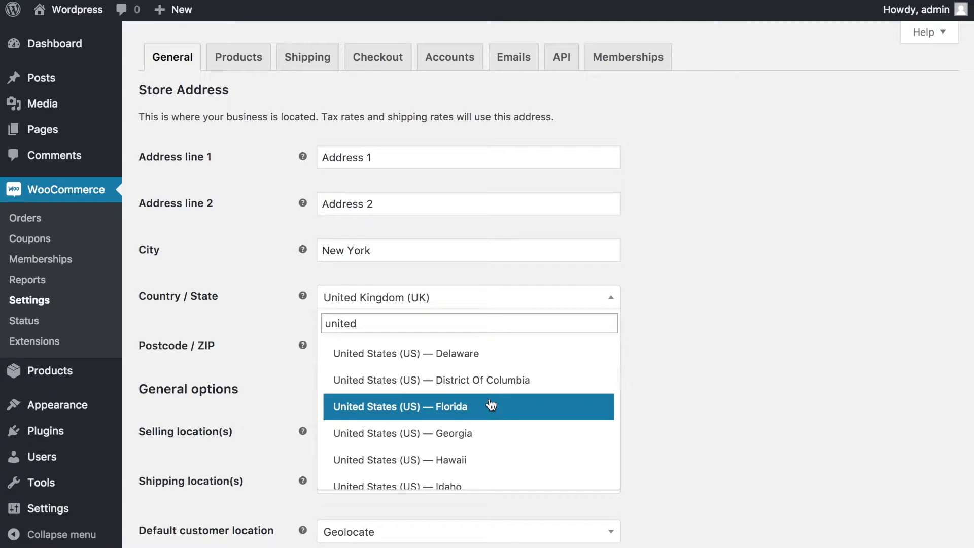
scroll(492, 406, up, 2)
click(459, 442)
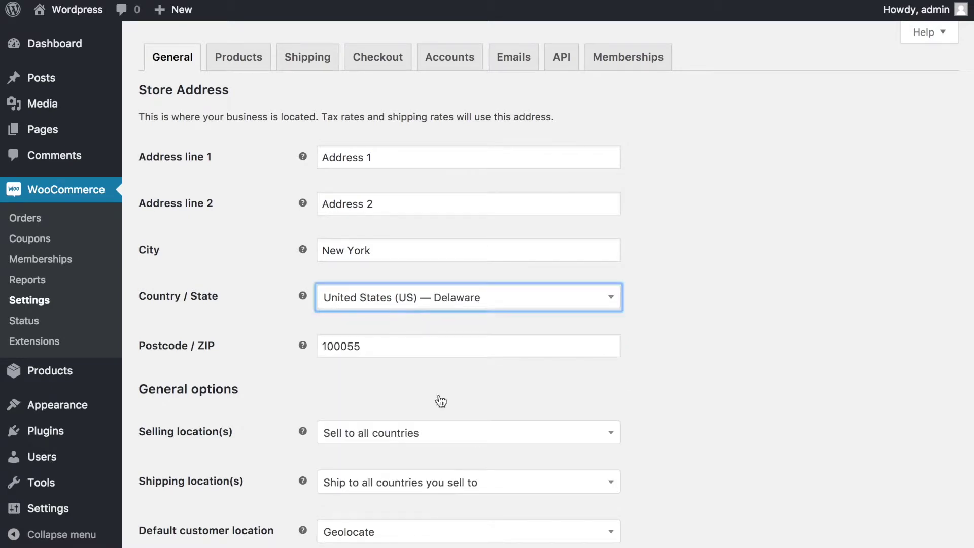
double_click(387, 338)
text(10006)
scroll(335, 356, down, 1)
scroll(335, 356, down, 5)
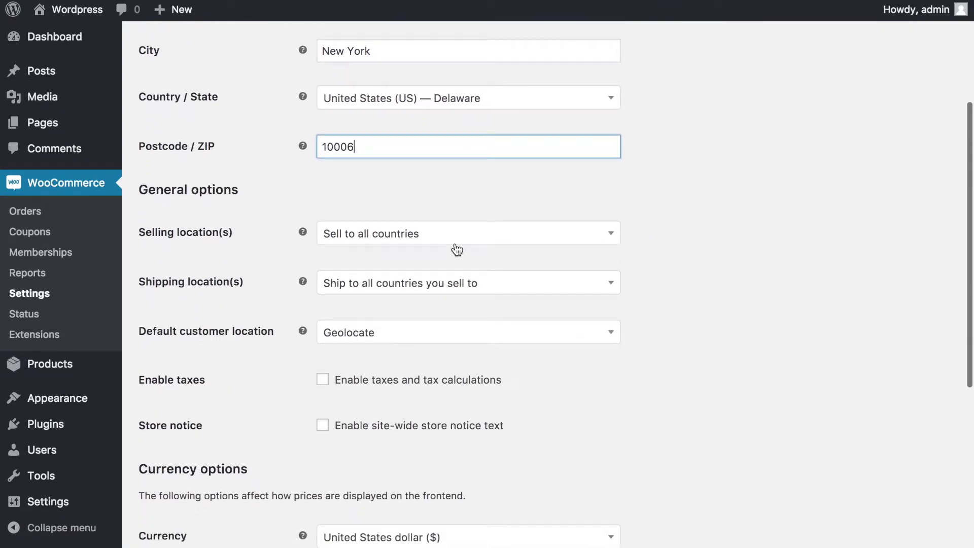
scroll(457, 249, down, 3)
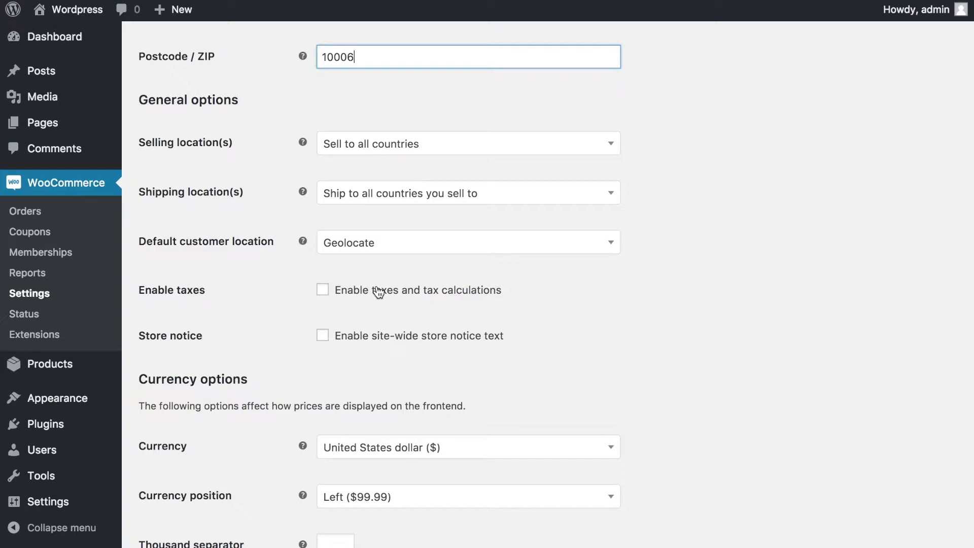
scroll(378, 292, down, 5)
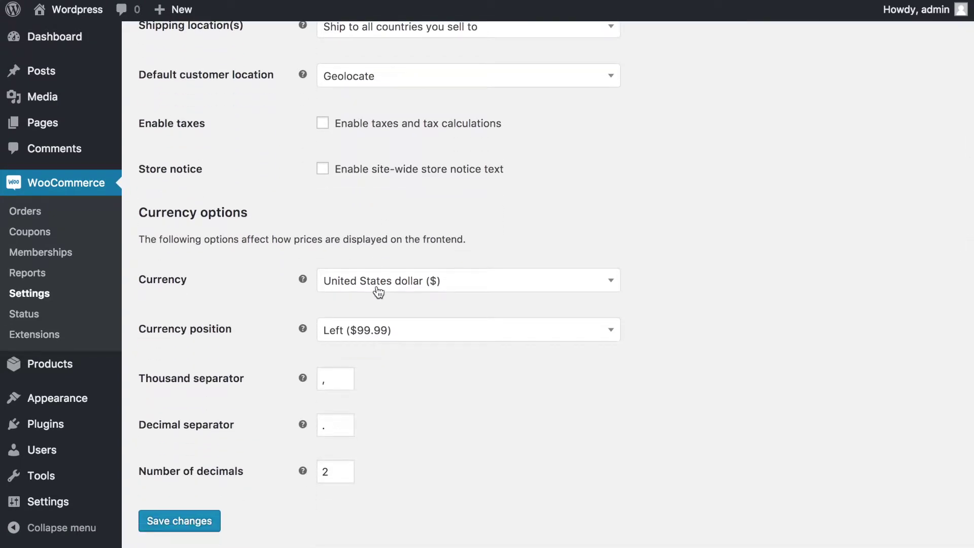
scroll(378, 292, down, 2)
click(157, 475)
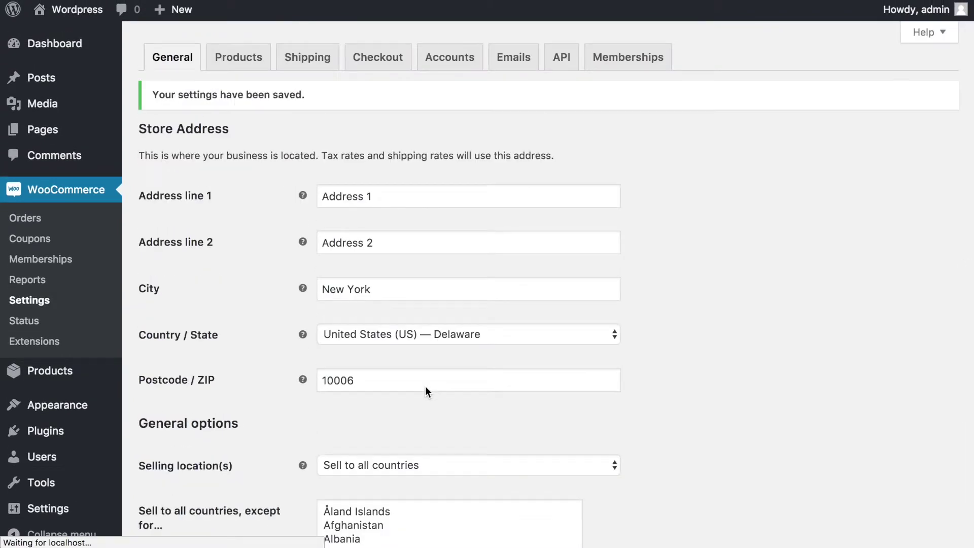
Step: Keep Membership Options as the shop page in the Products Display settings
click(227, 59)
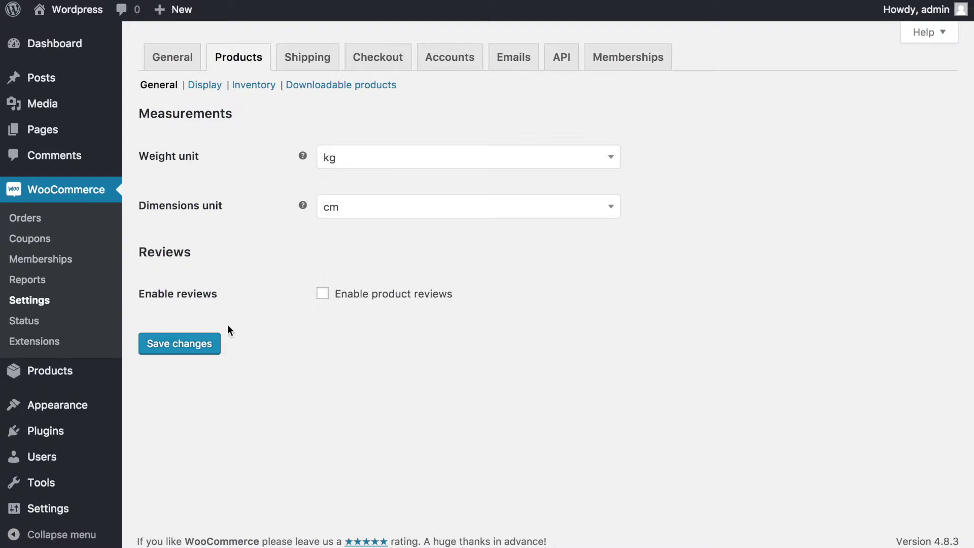
click(208, 93)
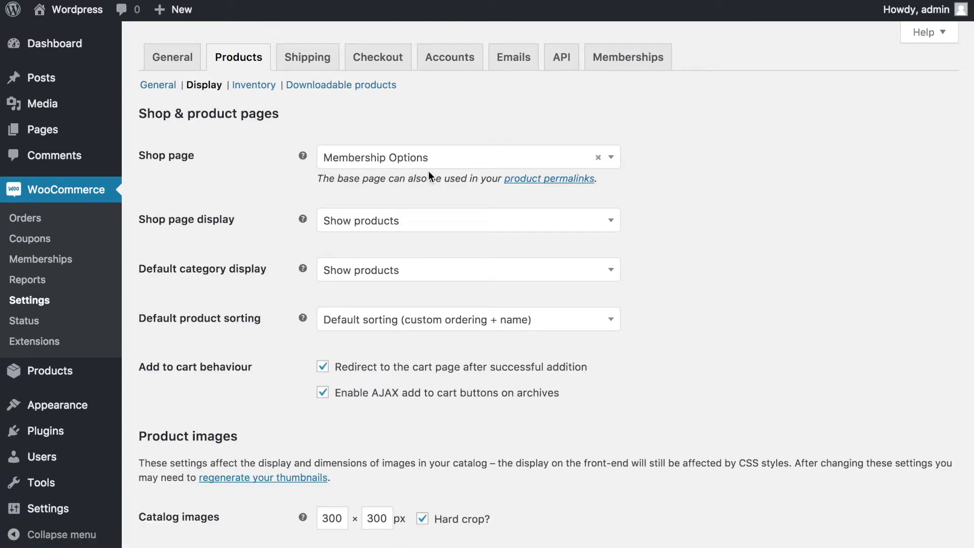
click(434, 162)
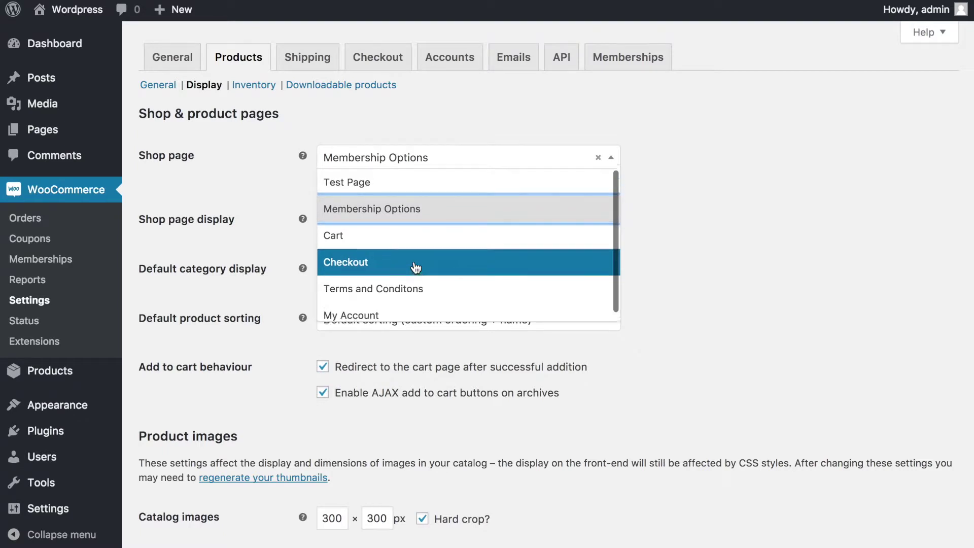
click(256, 174)
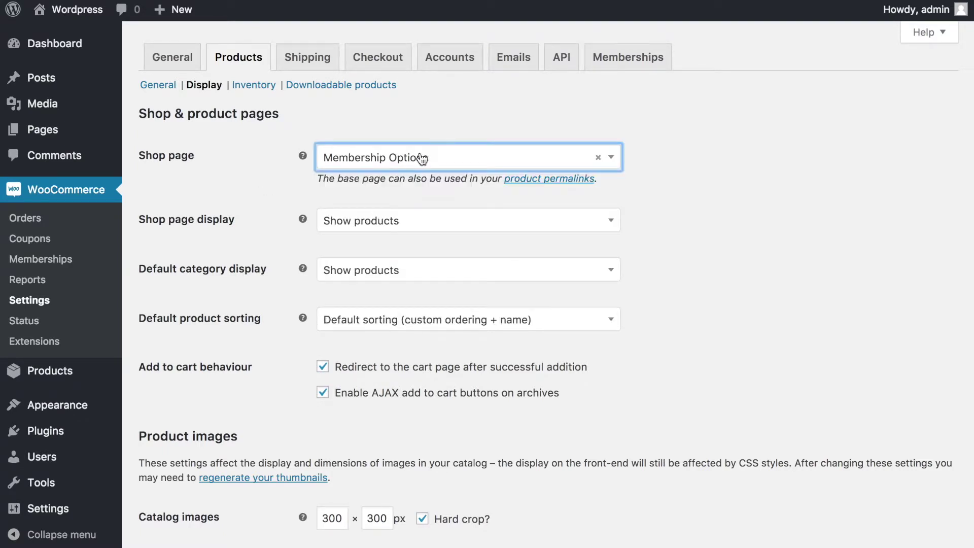
click(444, 169)
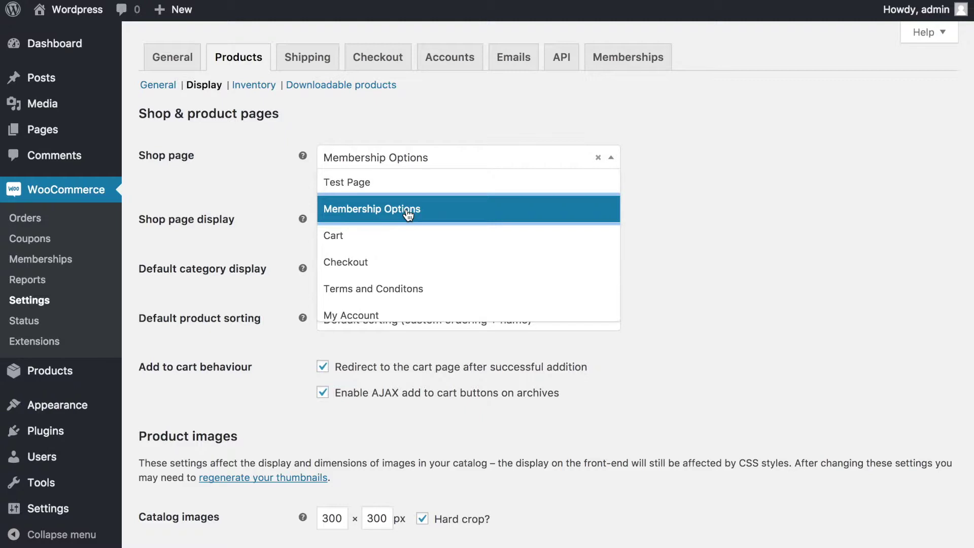
click(376, 215)
click(253, 163)
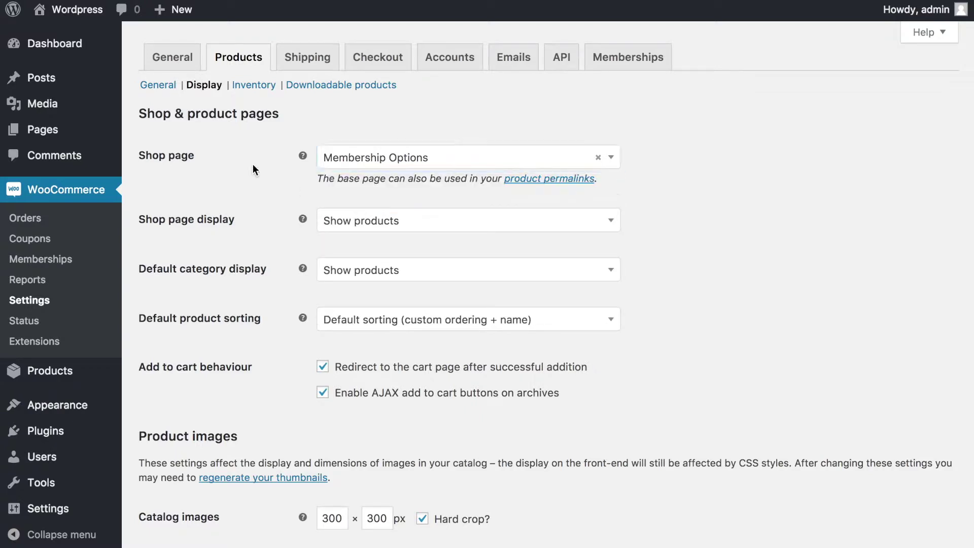
Step: Keep Show products as shop display, save, and go to the Shipping zones settings
scroll(355, 223, down, 1)
click(396, 207)
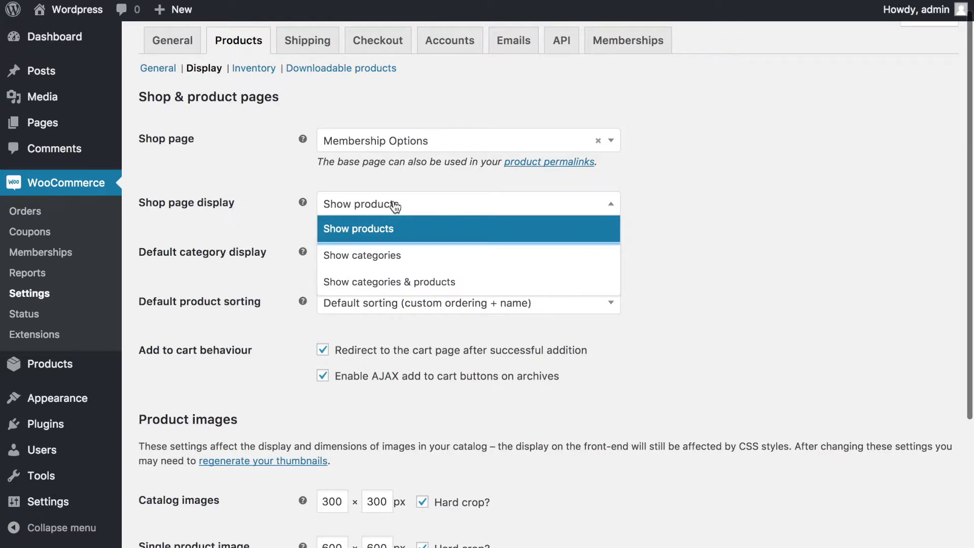
click(406, 227)
scroll(352, 247, down, 3)
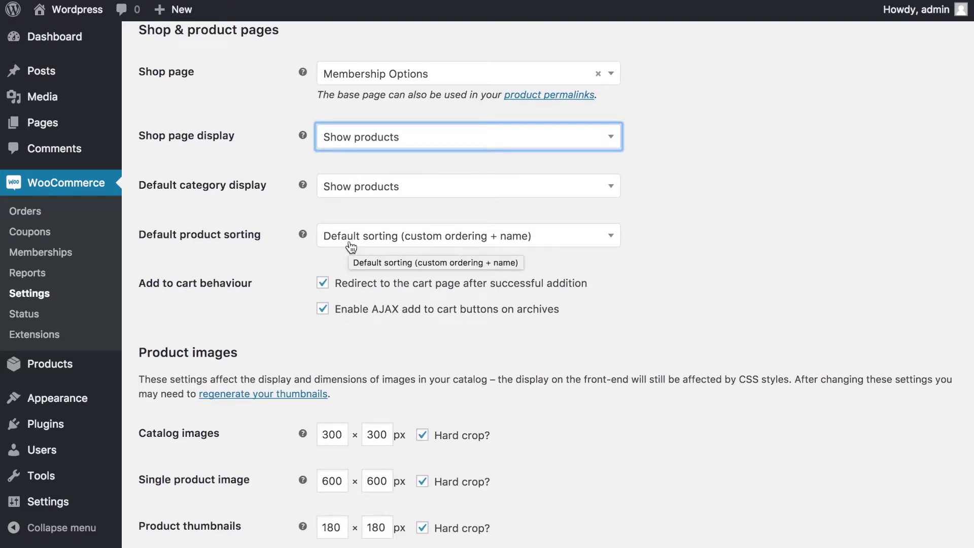
scroll(350, 246, down, 1)
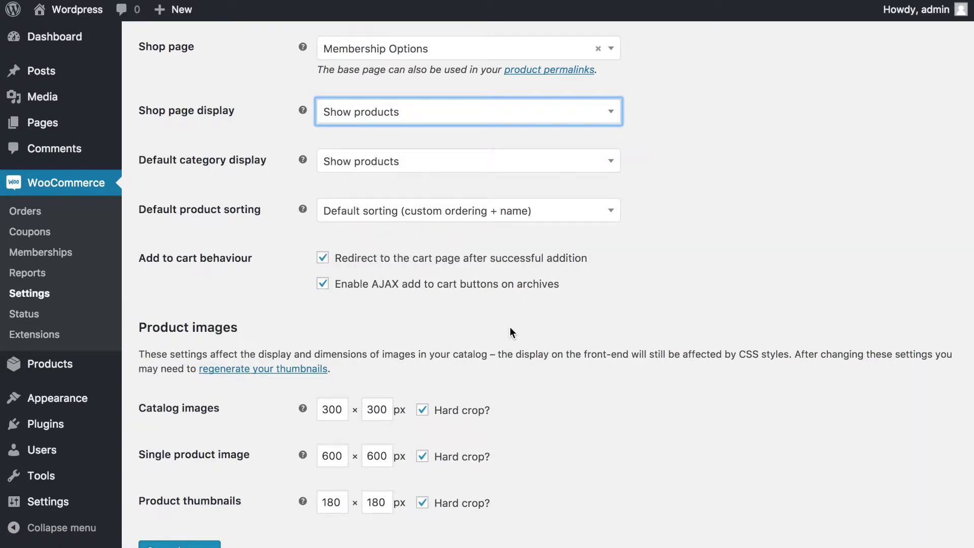
scroll(510, 327, down, 3)
scroll(510, 328, up, 3)
scroll(510, 327, down, 3)
scroll(510, 328, up, 3)
scroll(510, 328, down, 3)
scroll(510, 328, up, 3)
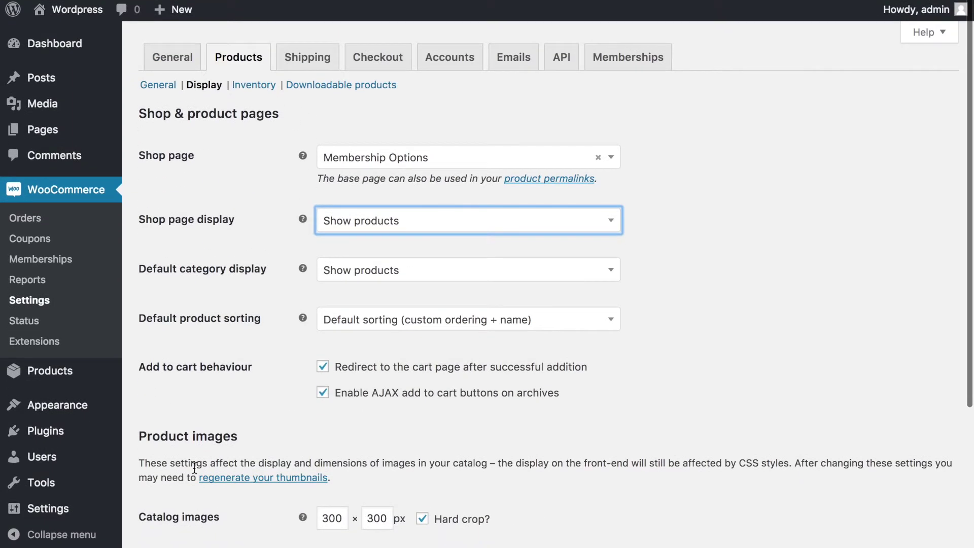
scroll(194, 443, down, 5)
click(173, 466)
scroll(166, 473, up, 1)
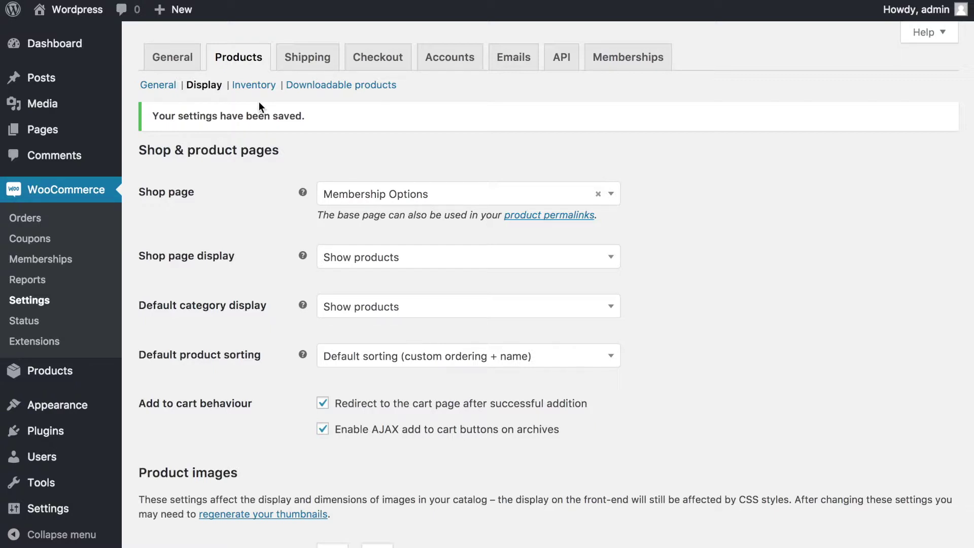
click(307, 57)
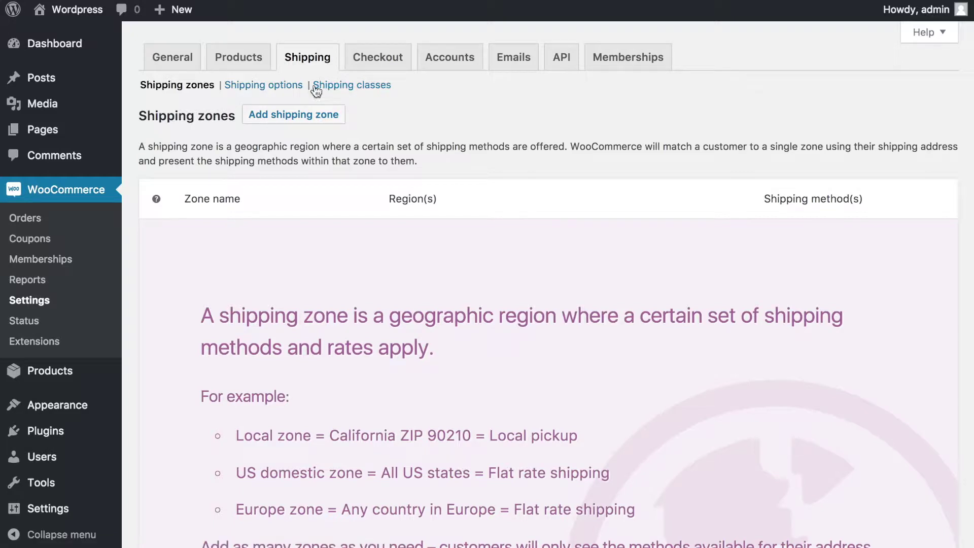
Step: Turn off guest checkout and save checkout options with Check payments and CCBill enabled
click(370, 69)
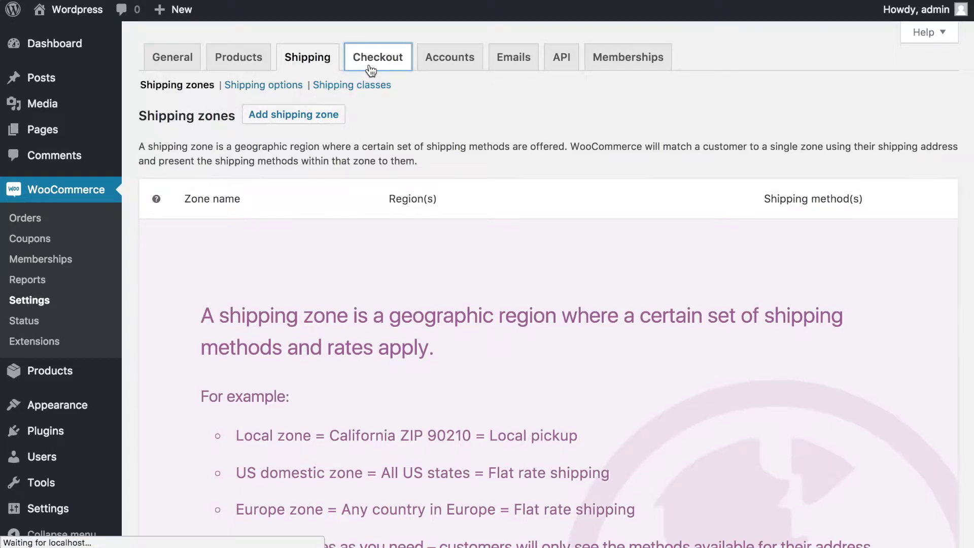
scroll(510, 212, down, 2)
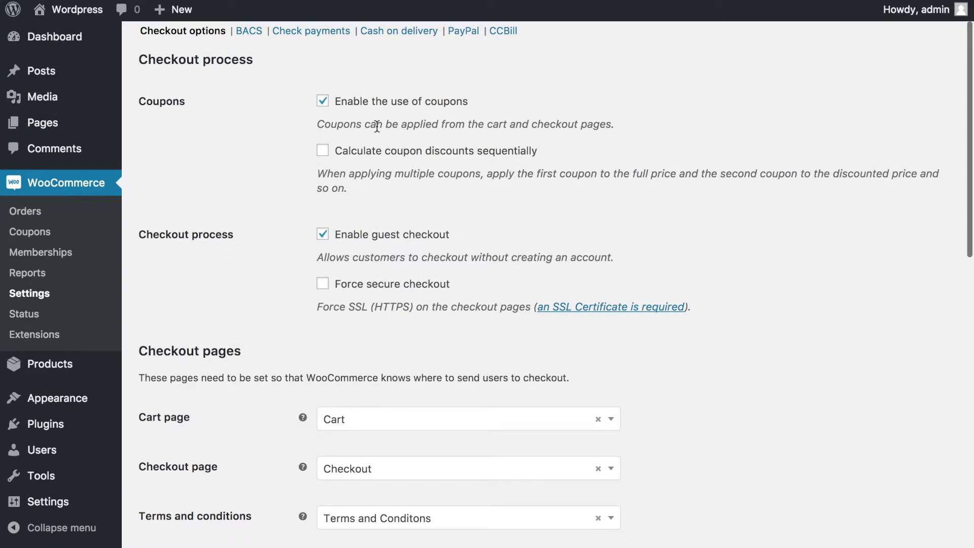
scroll(381, 122, down, 3)
click(354, 177)
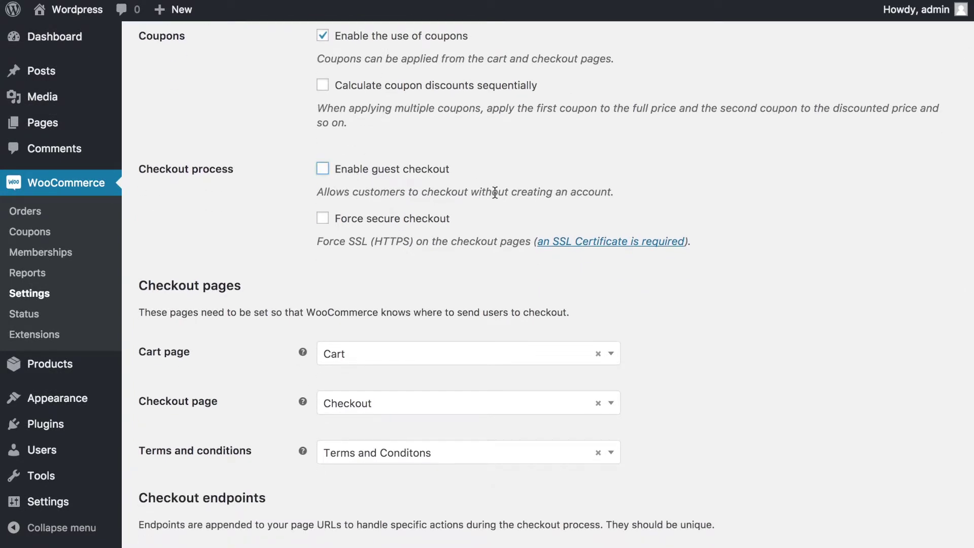
scroll(495, 192, down, 1)
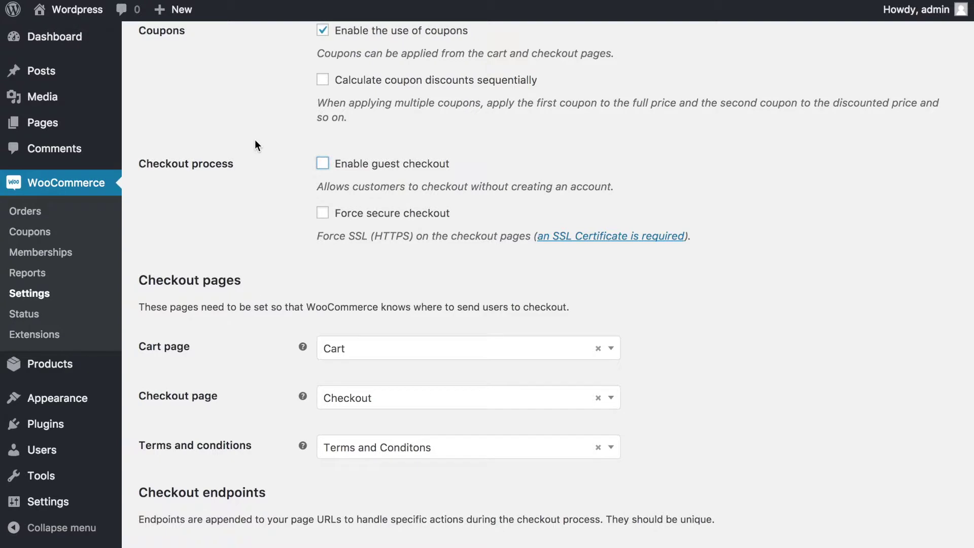
scroll(255, 142, down, 3)
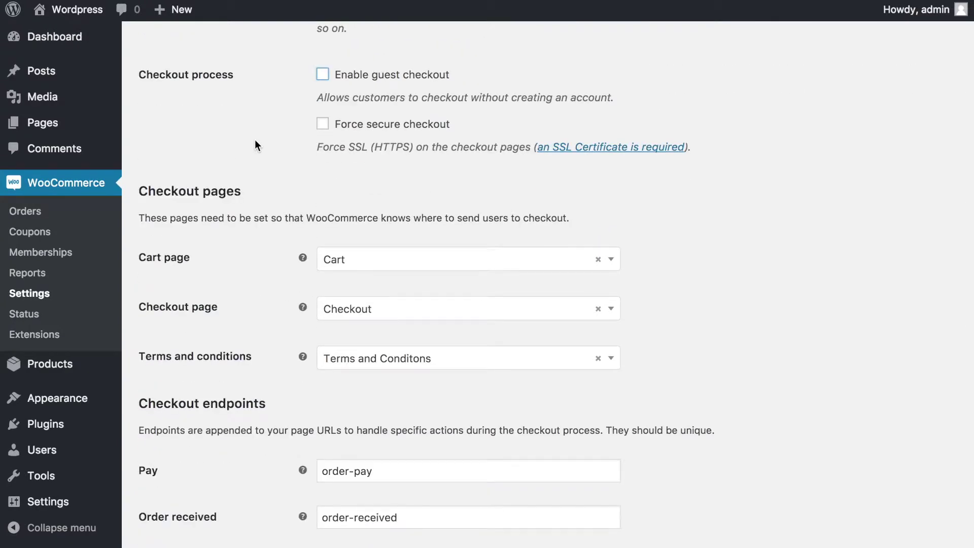
scroll(255, 141, down, 4)
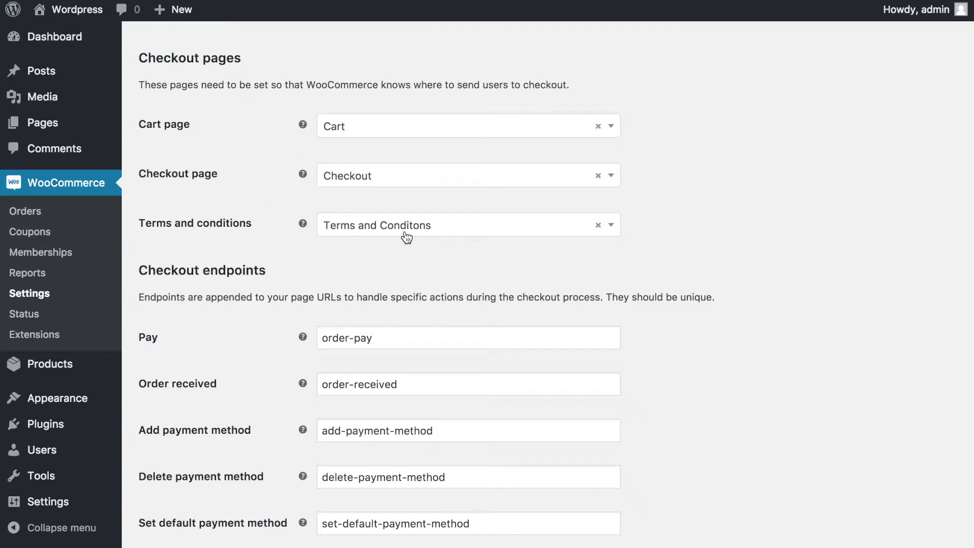
scroll(406, 236, down, 5)
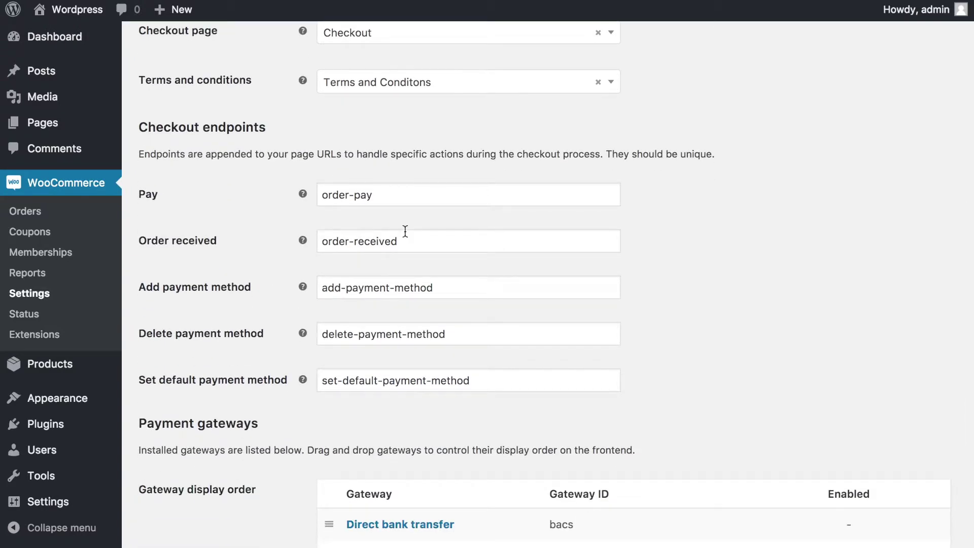
scroll(283, 262, down, 5)
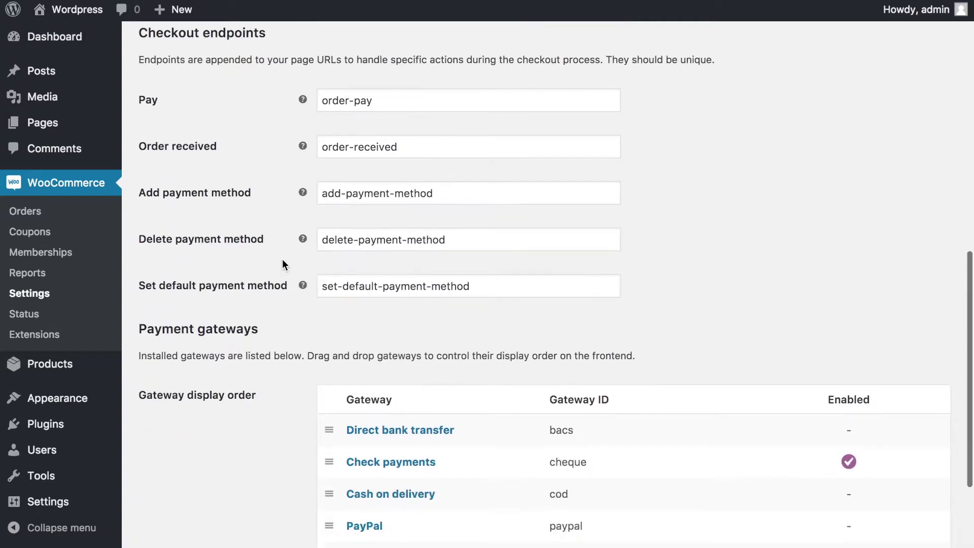
scroll(282, 263, down, 3)
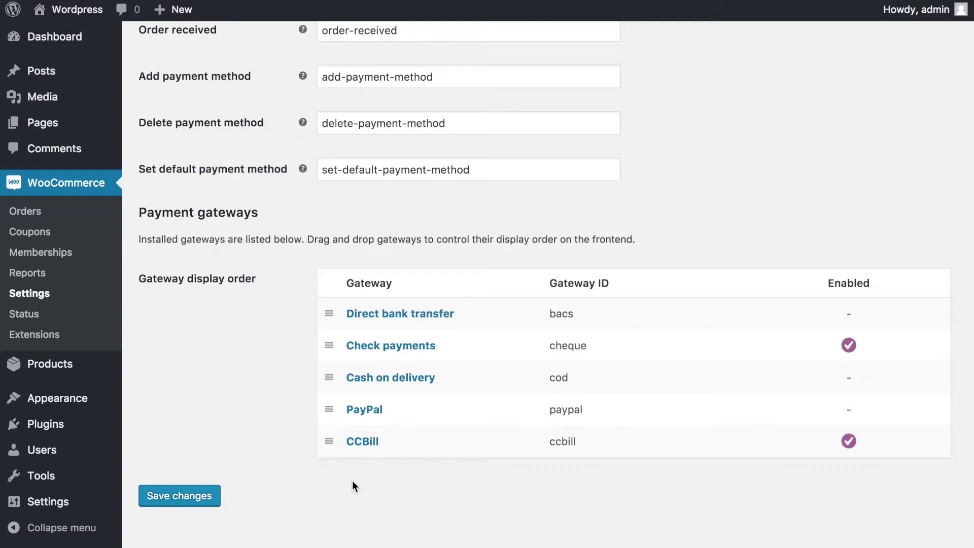
click(191, 497)
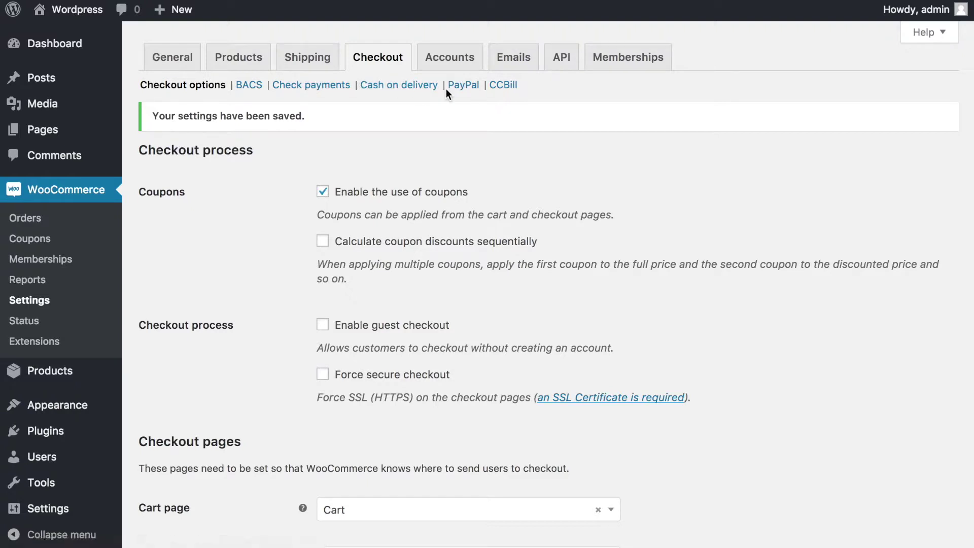
Step: Open the BACS direct bank transfer gateway settings
click(249, 85)
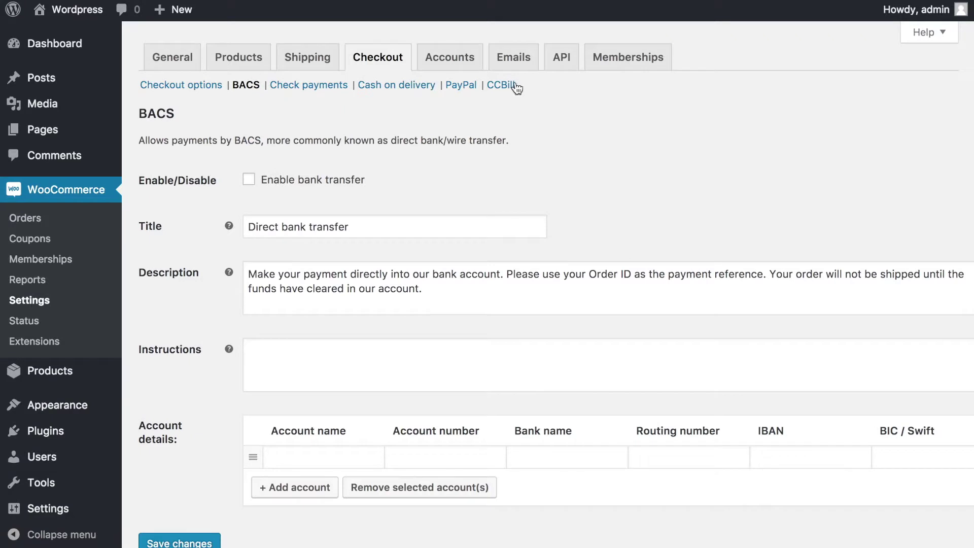
Step: Review the CCBill gateway title, client account, subaccount and form name fields
click(510, 87)
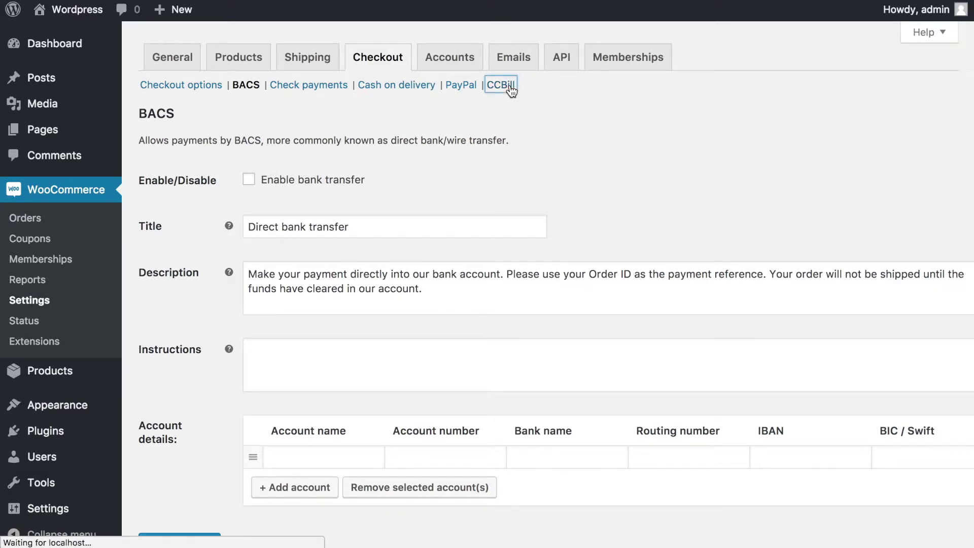
scroll(601, 122, down, 3)
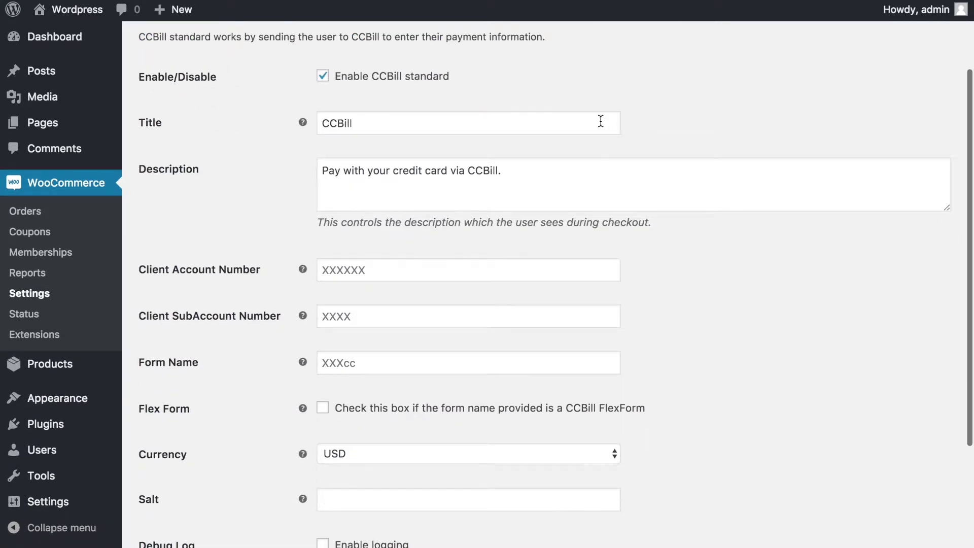
scroll(378, 177, up, 1)
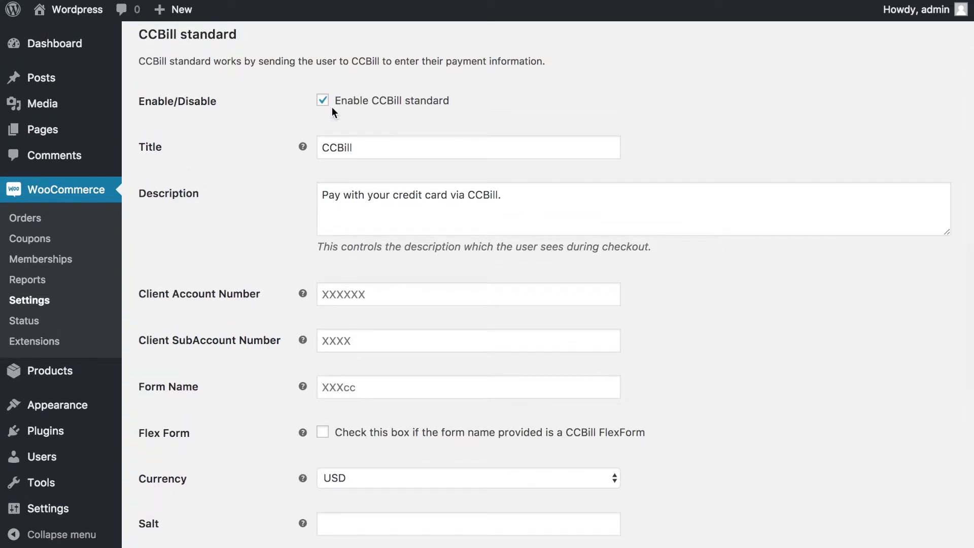
double_click(368, 148)
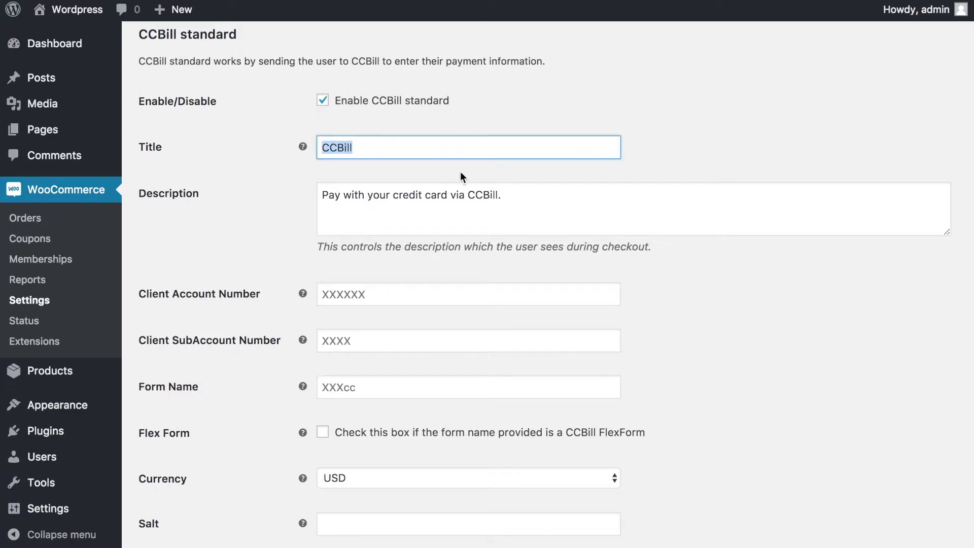
scroll(528, 198, down, 3)
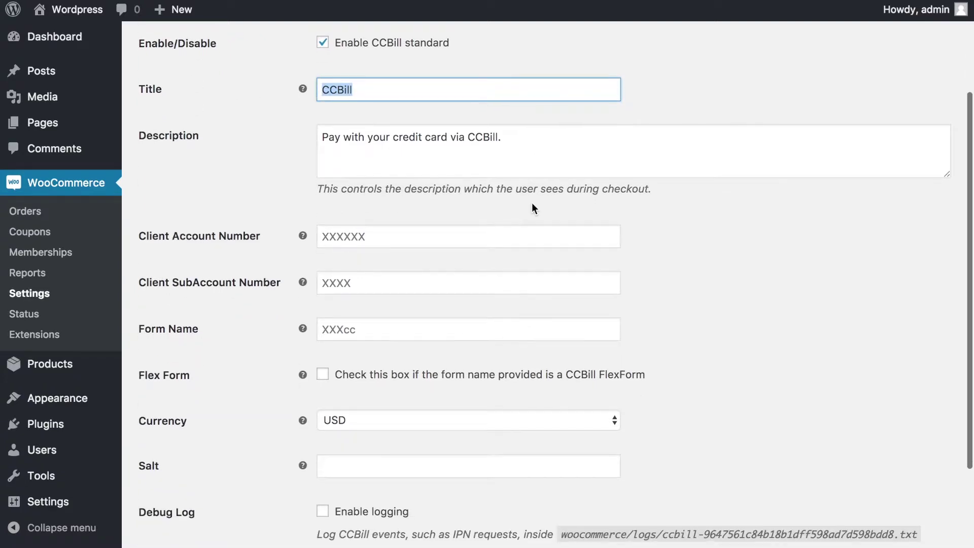
scroll(532, 202, down, 2)
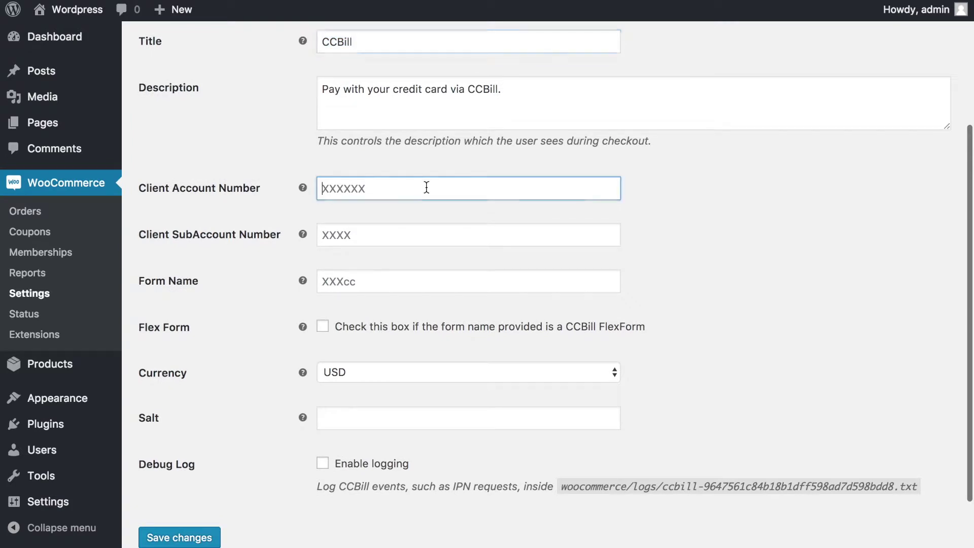
click(426, 188)
click(406, 240)
click(392, 284)
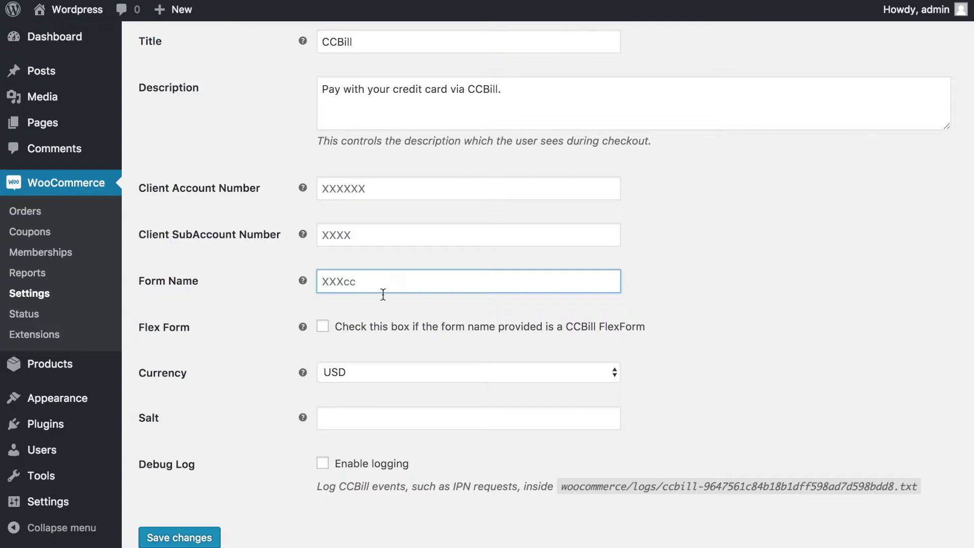
Step: Turn on Flex Form and save the CCBill gateway settings
click(323, 327)
scroll(455, 373, down, 2)
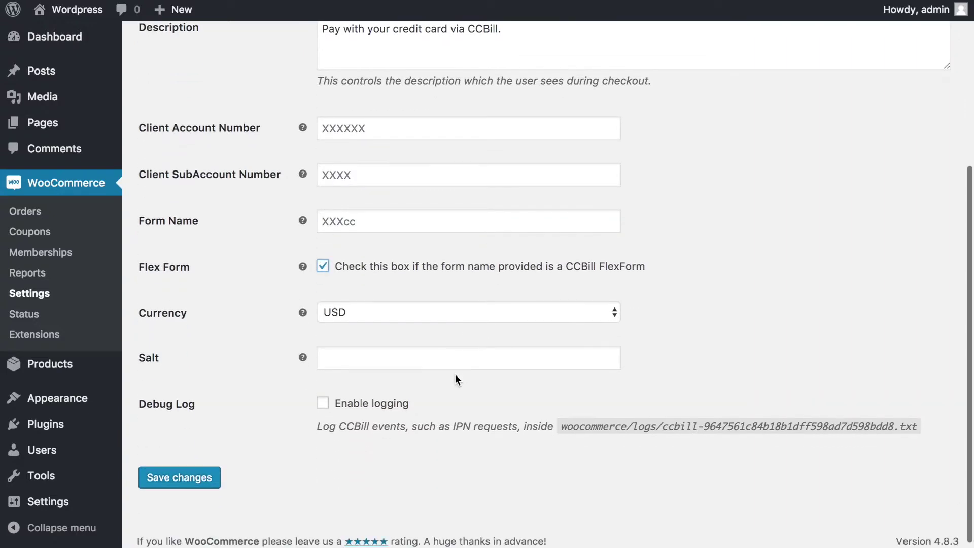
click(405, 365)
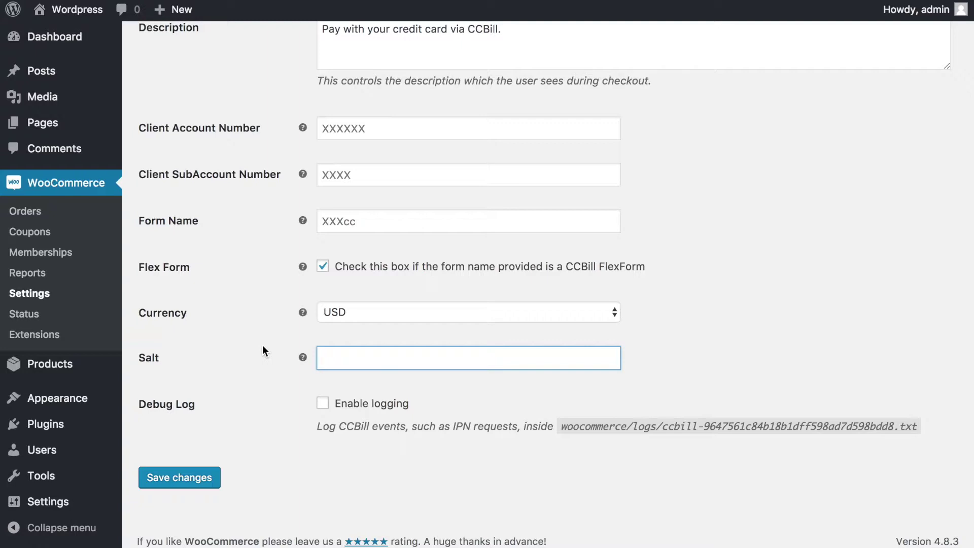
scroll(263, 346, down, 1)
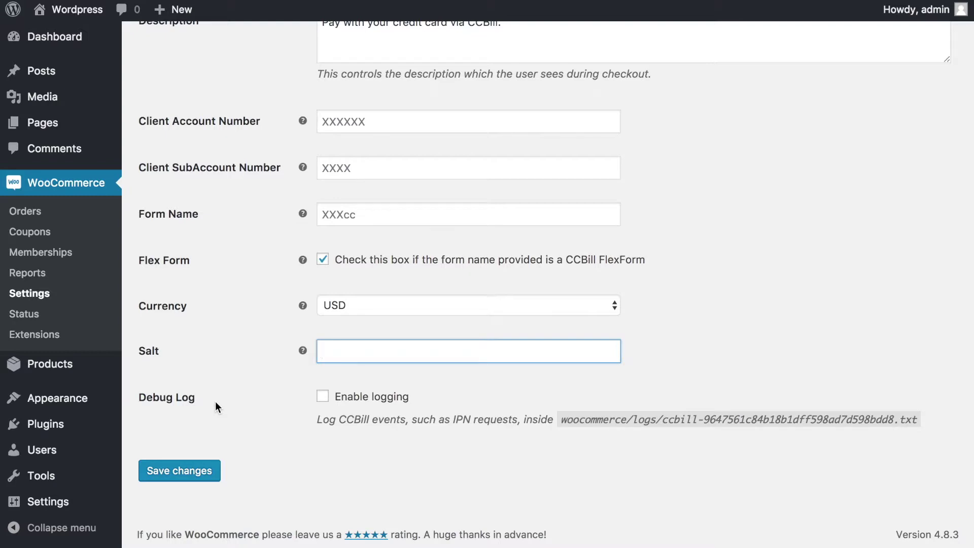
click(178, 472)
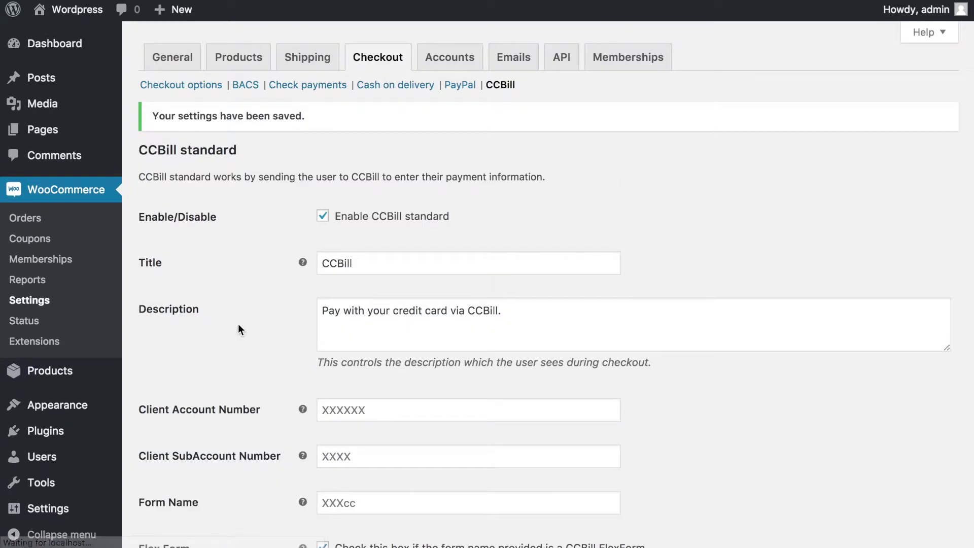
Step: Keep My Account as the account page and save the Accounts settings with registration enabled
click(447, 57)
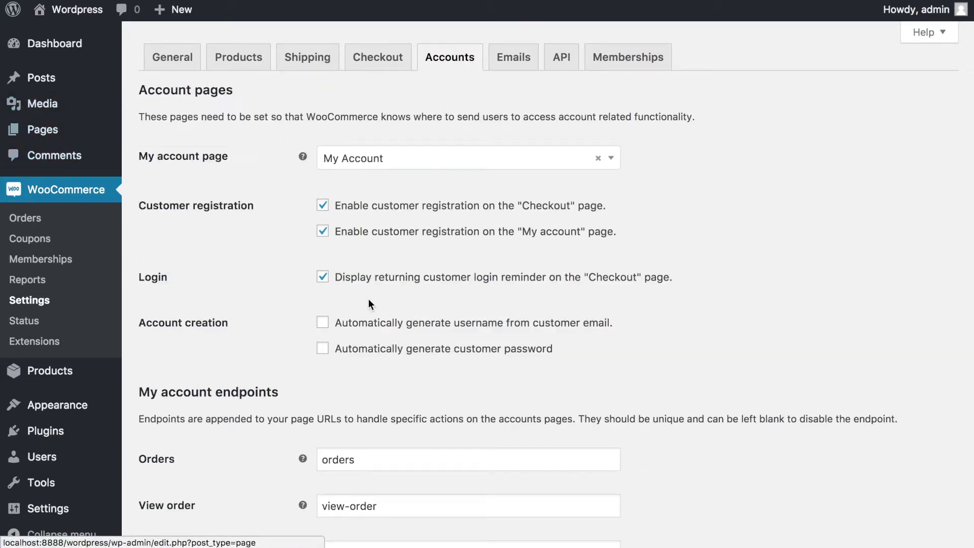
click(391, 166)
click(725, 204)
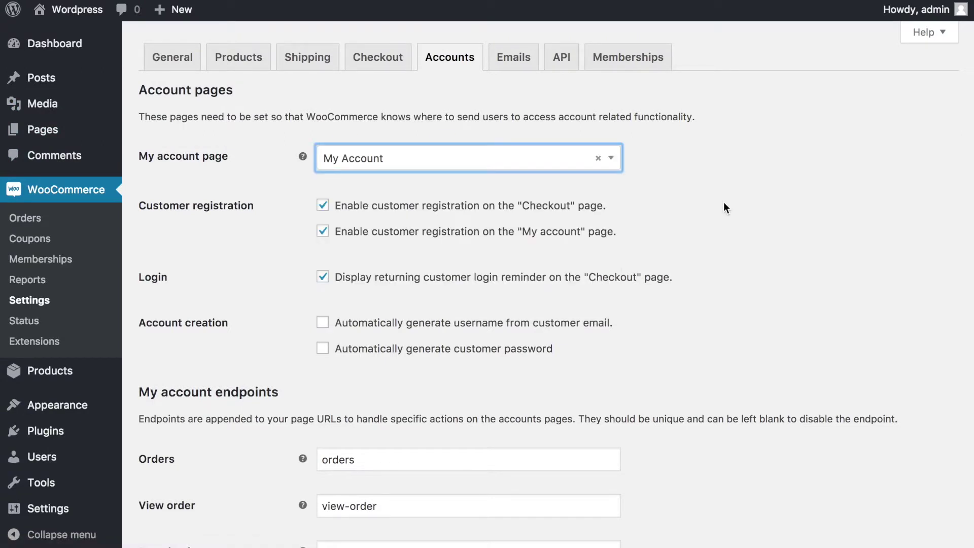
scroll(724, 207, down, 1)
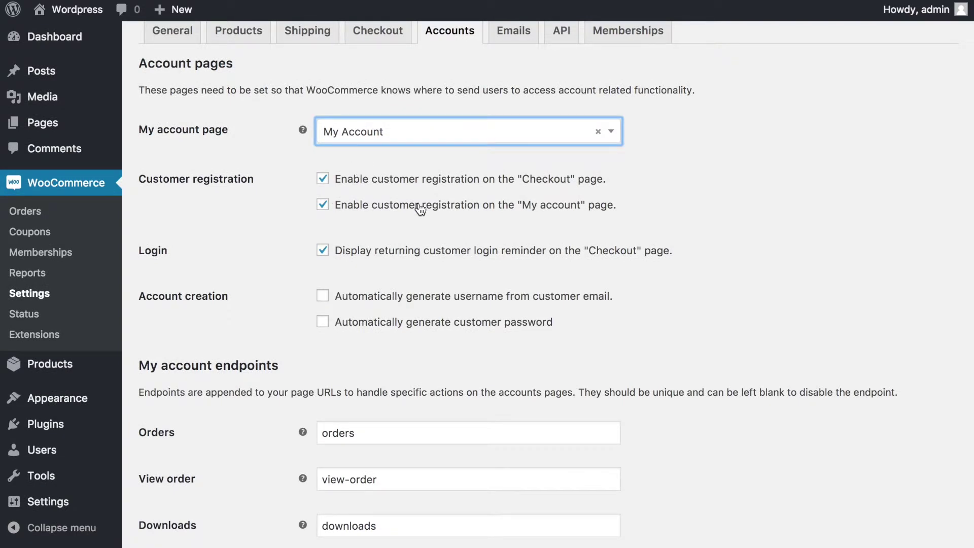
scroll(420, 208, down, 1)
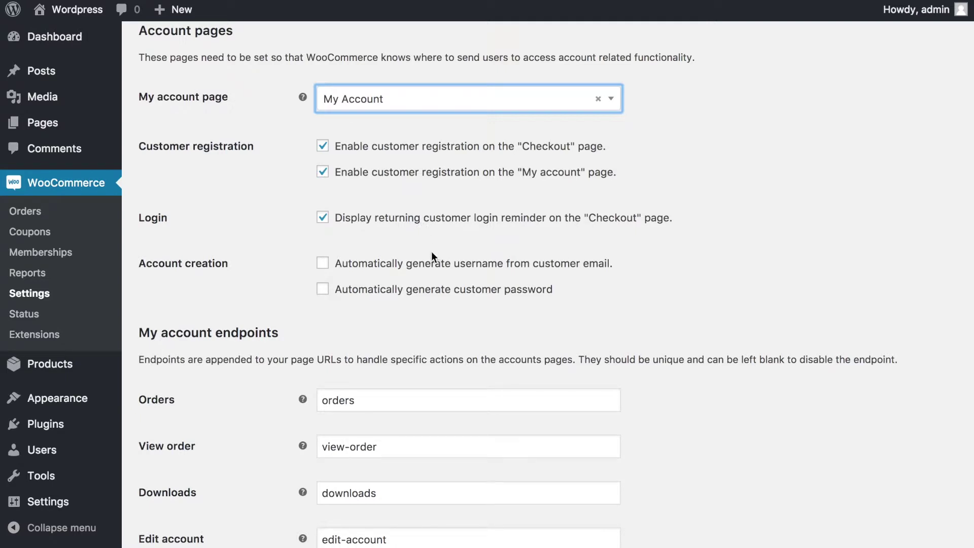
scroll(431, 251, down, 5)
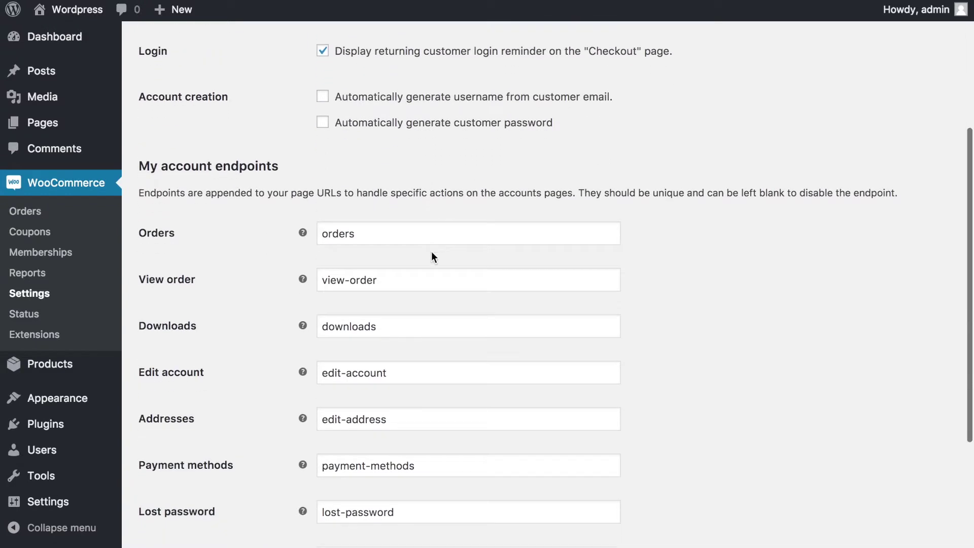
scroll(432, 252, down, 3)
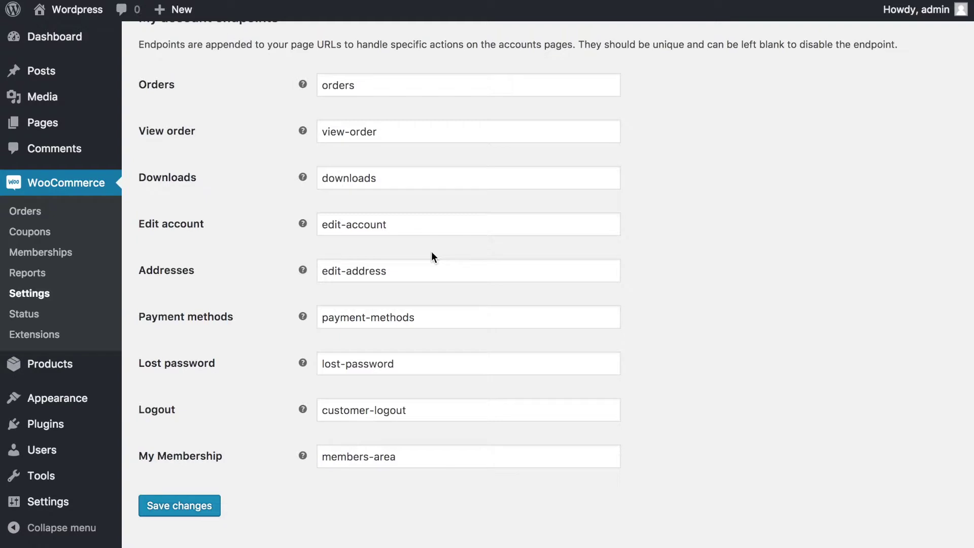
scroll(210, 443, down, 1)
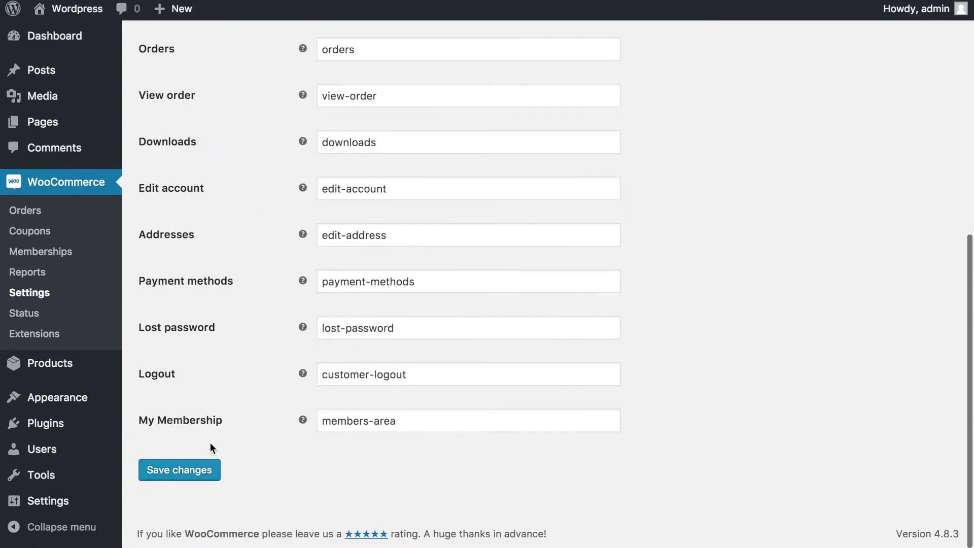
click(159, 480)
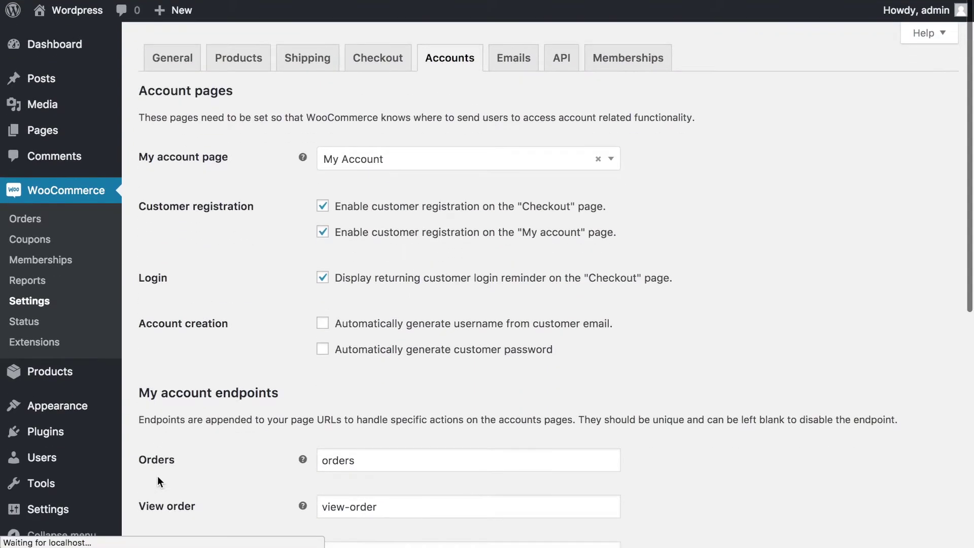
Step: Review the email notifications, sender options and template colours, then open the API settings
click(509, 55)
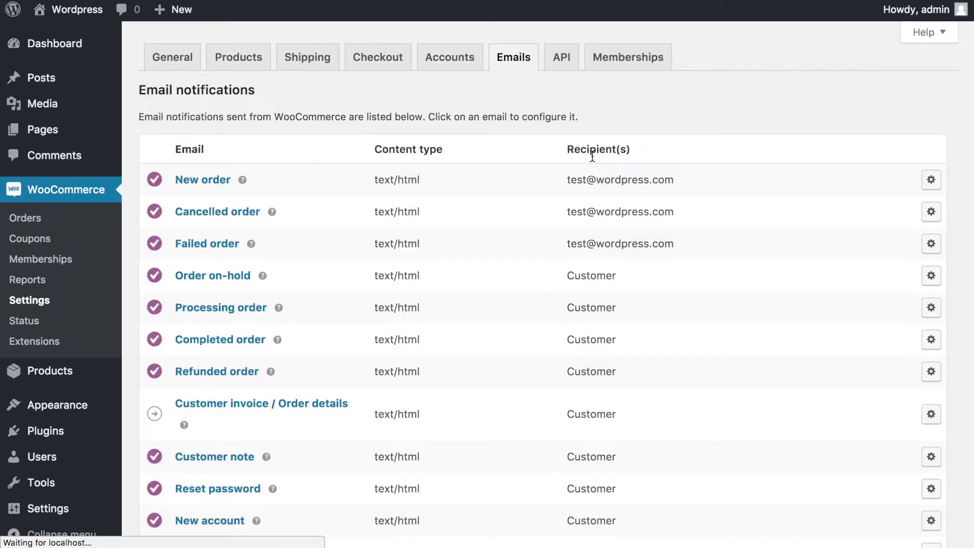
scroll(592, 157, down, 2)
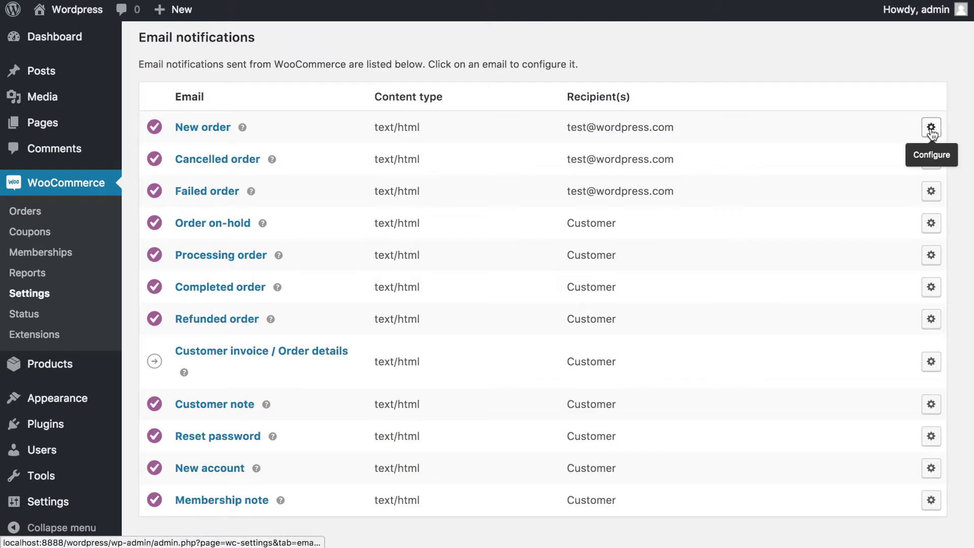
scroll(751, 218, down, 5)
scroll(752, 224, up, 3)
scroll(752, 223, down, 15)
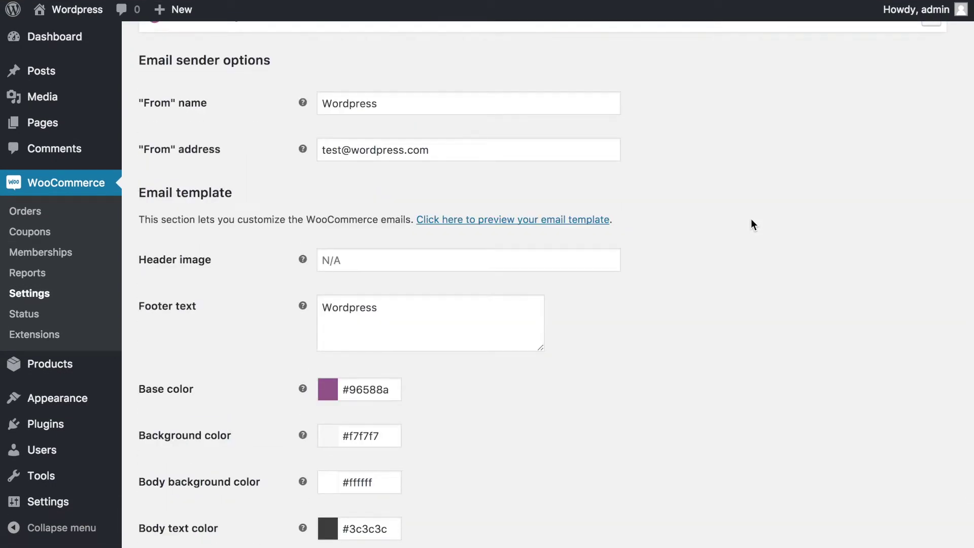
scroll(751, 220, down, 5)
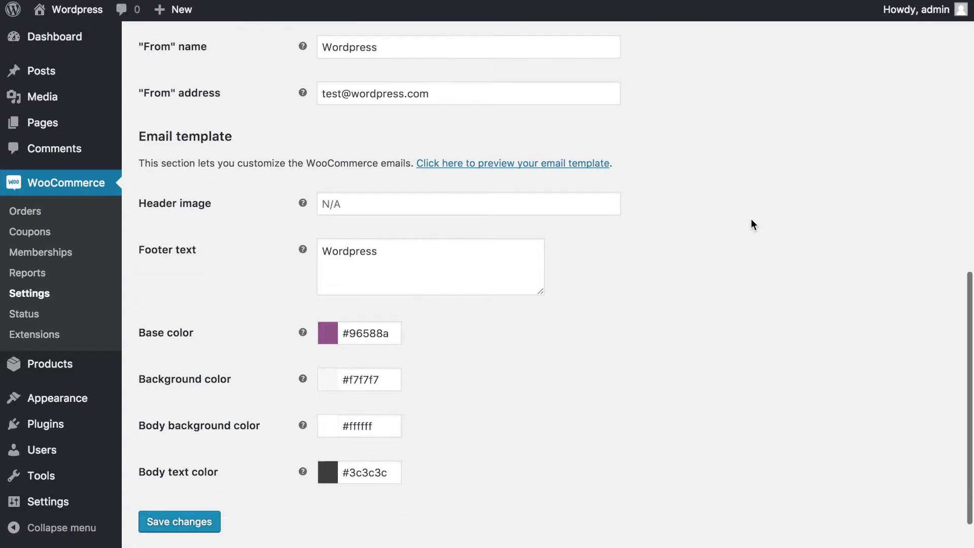
scroll(751, 219, up, 7)
scroll(751, 218, up, 10)
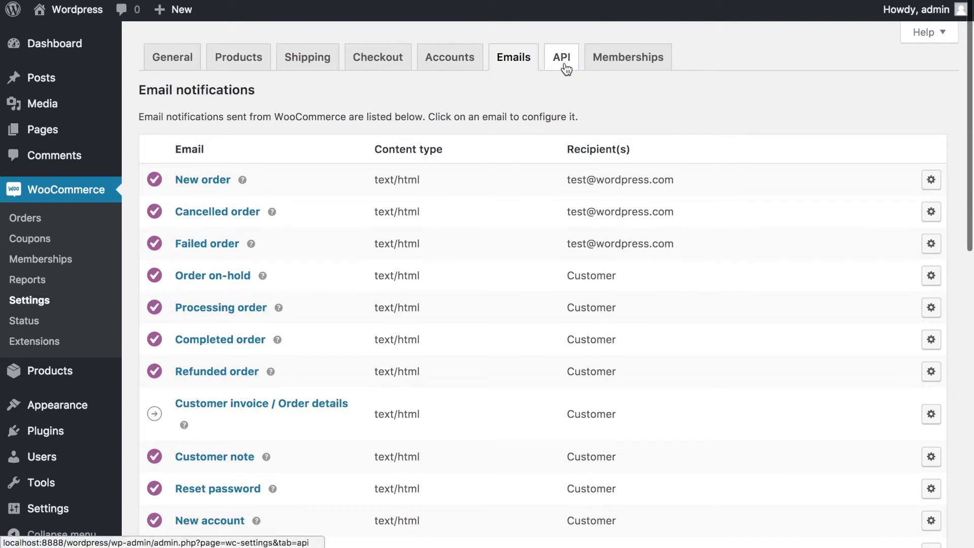
click(563, 64)
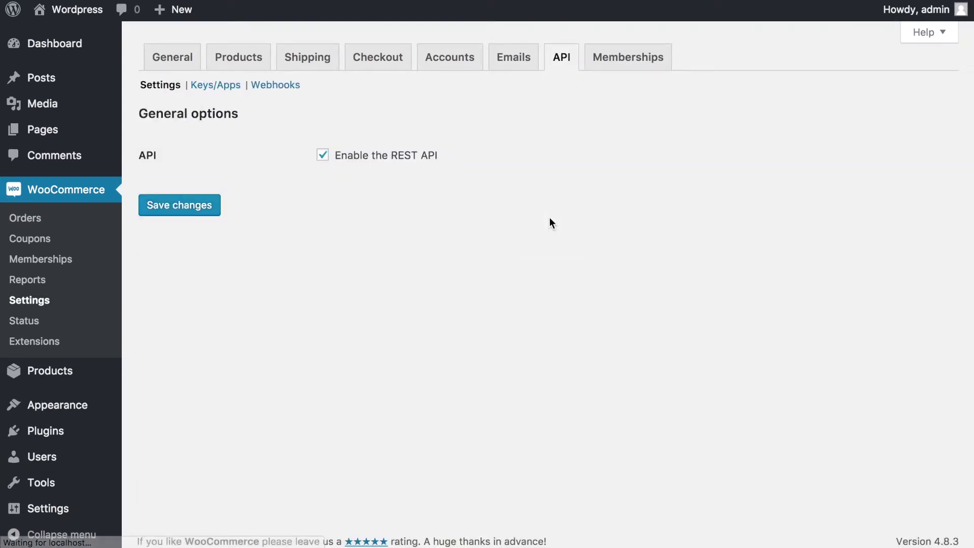
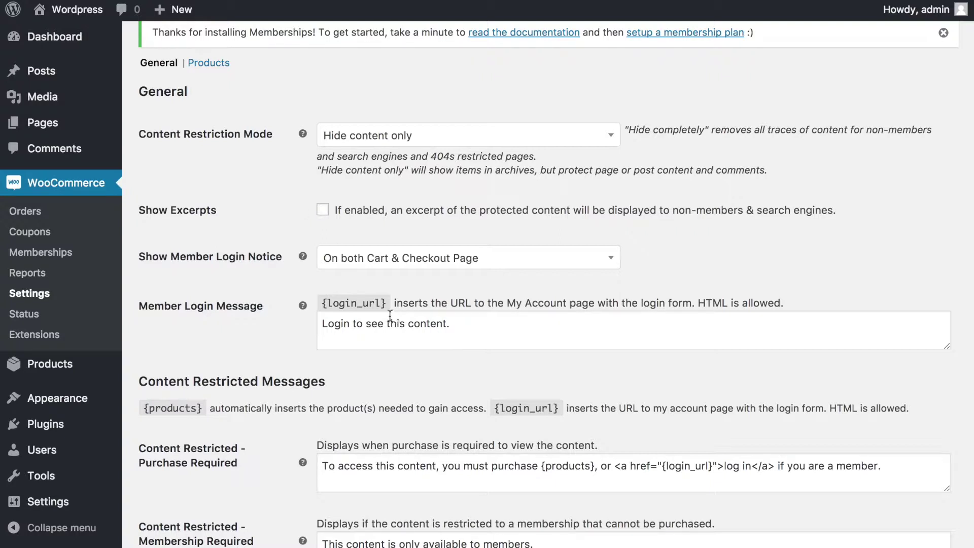
Step: Keep the Content Restriction Mode set to 'Hide content only'
scroll(232, 247, down, 2)
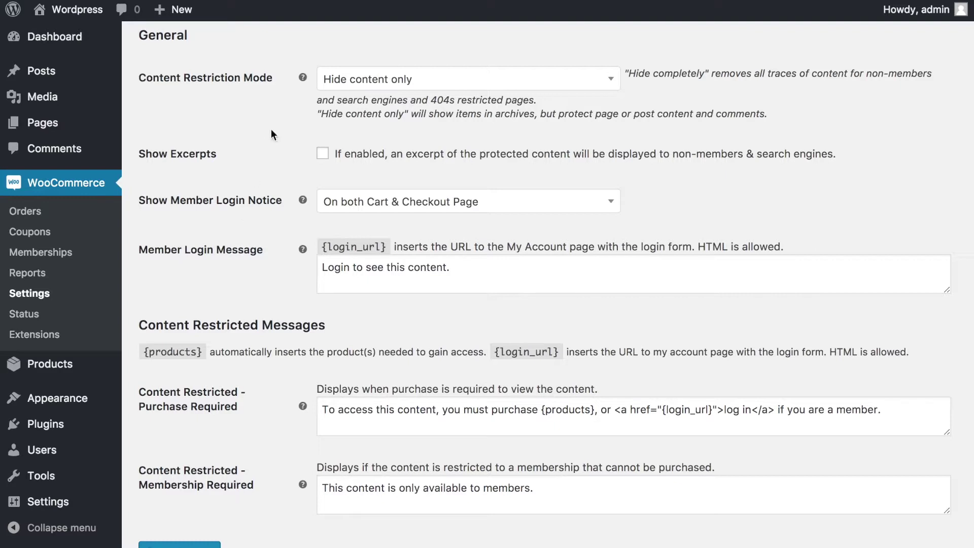
click(383, 81)
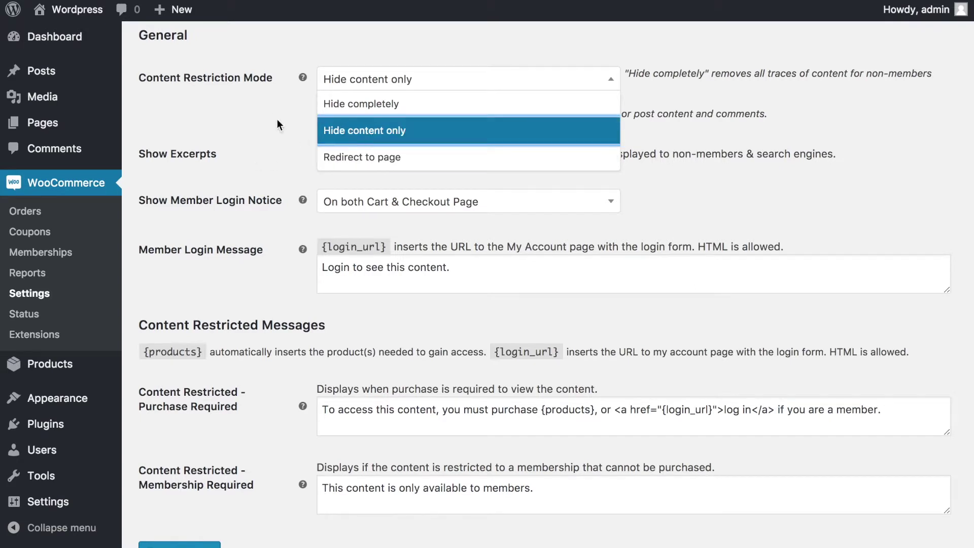
click(330, 131)
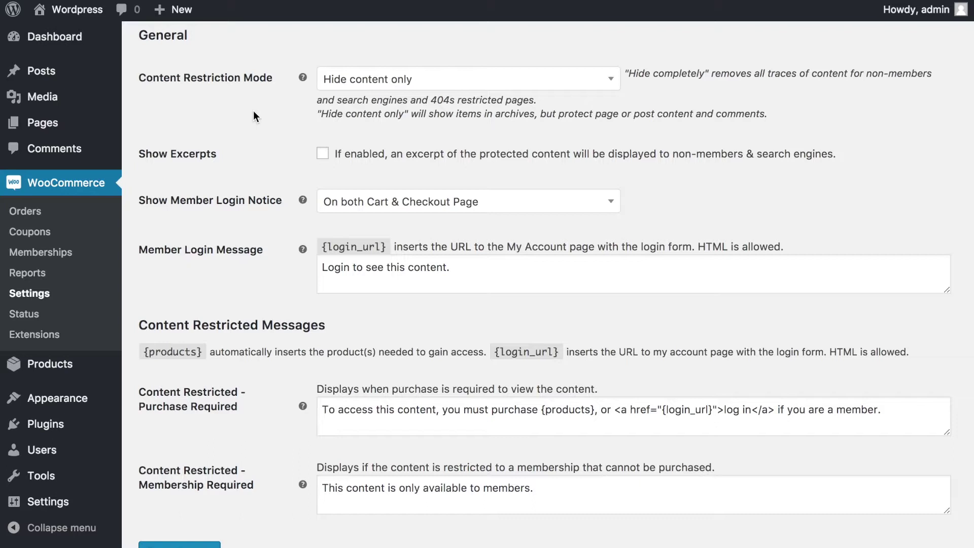
Step: Save the general Memberships settings and move on to the Products settings
scroll(254, 115, down, 2)
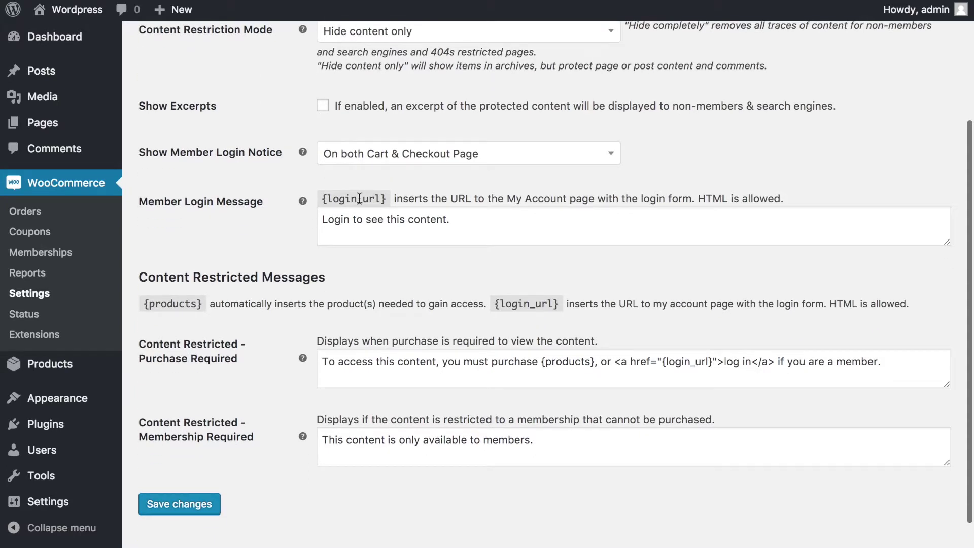
scroll(360, 198, down, 1)
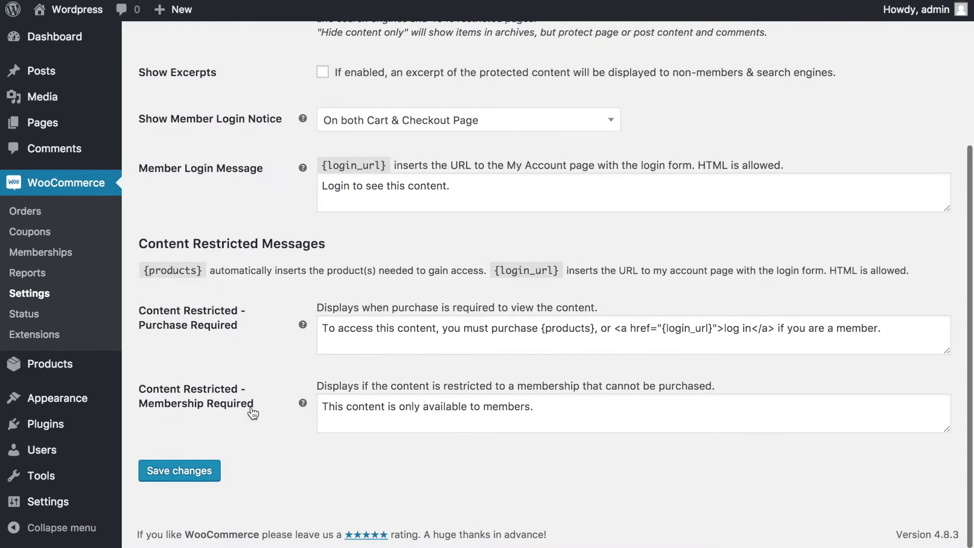
scroll(242, 429, up, 10)
scroll(242, 432, down, 10)
click(165, 468)
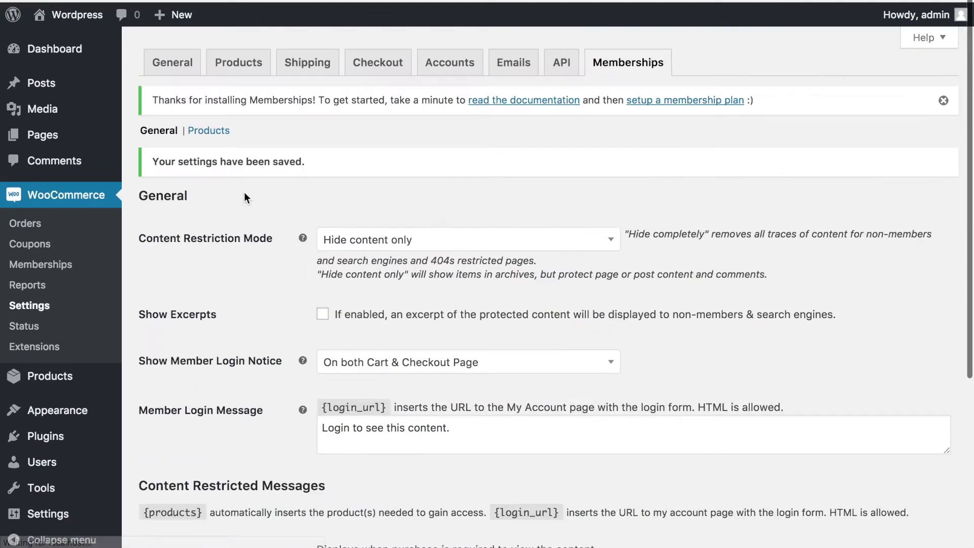
click(216, 130)
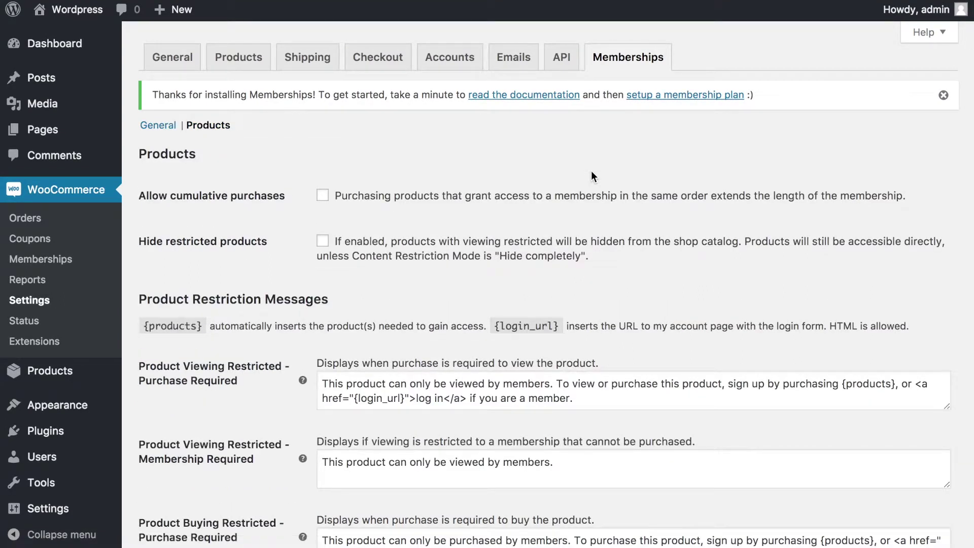
Step: Scroll through the Products settings' default product restriction messages
scroll(592, 175, down, 10)
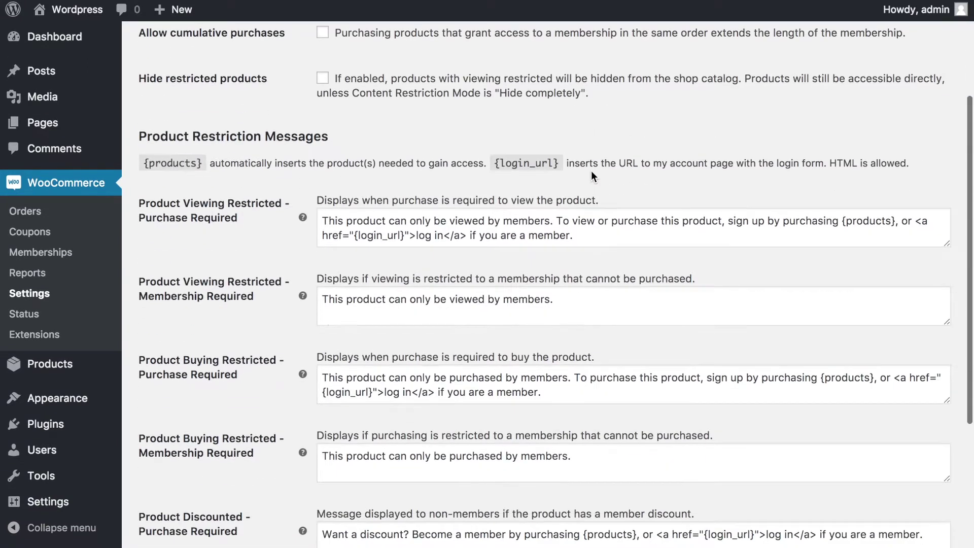
scroll(592, 172, up, 10)
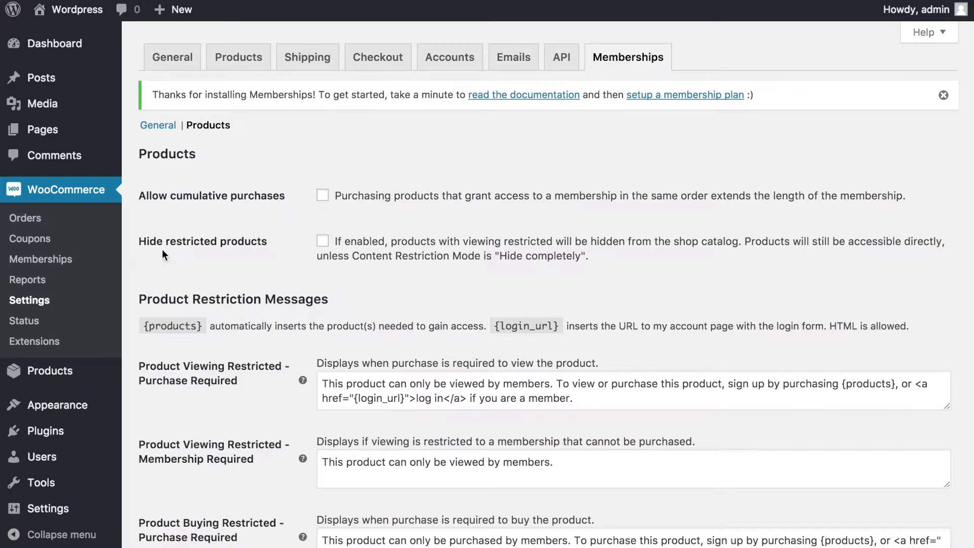
Step: Go from Memberships to the Membership Plans list and open Gold Member for editing
click(64, 263)
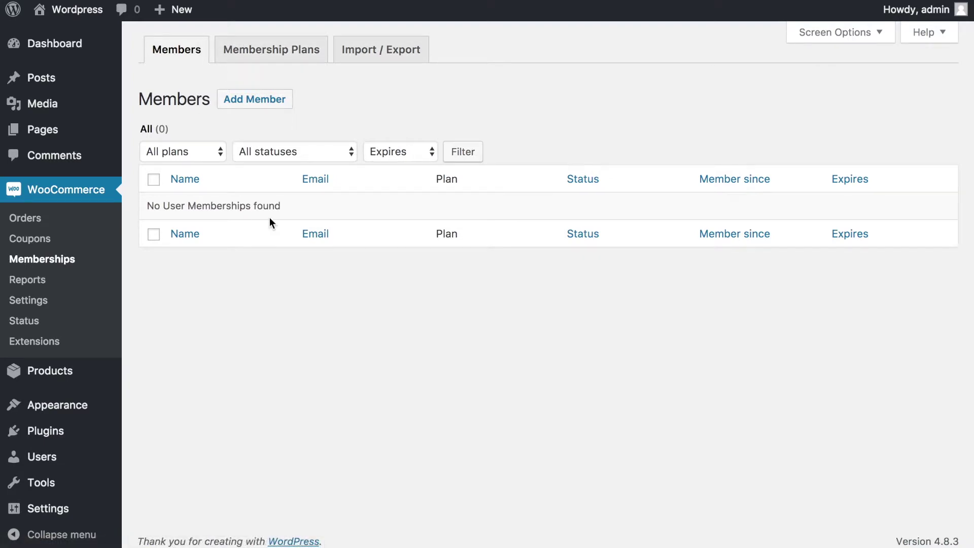
click(285, 46)
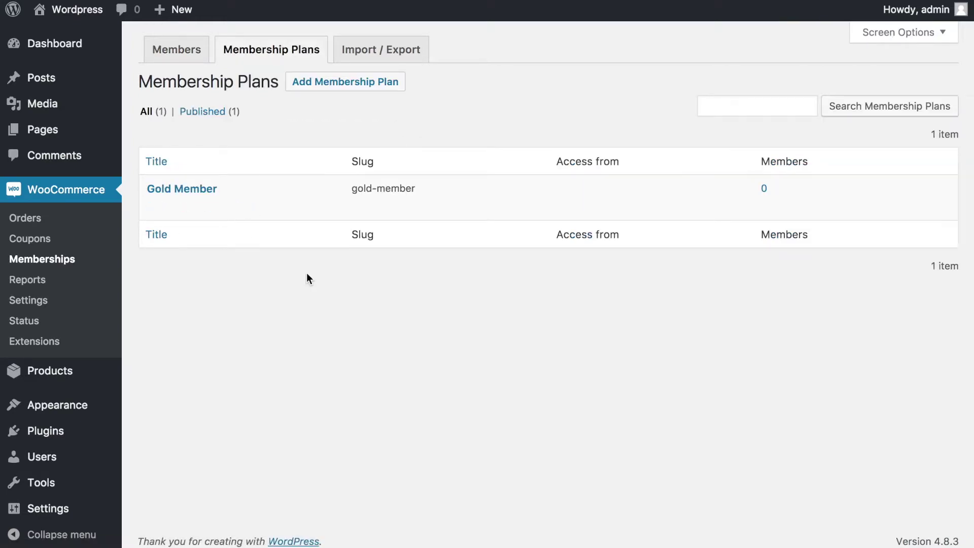
click(159, 206)
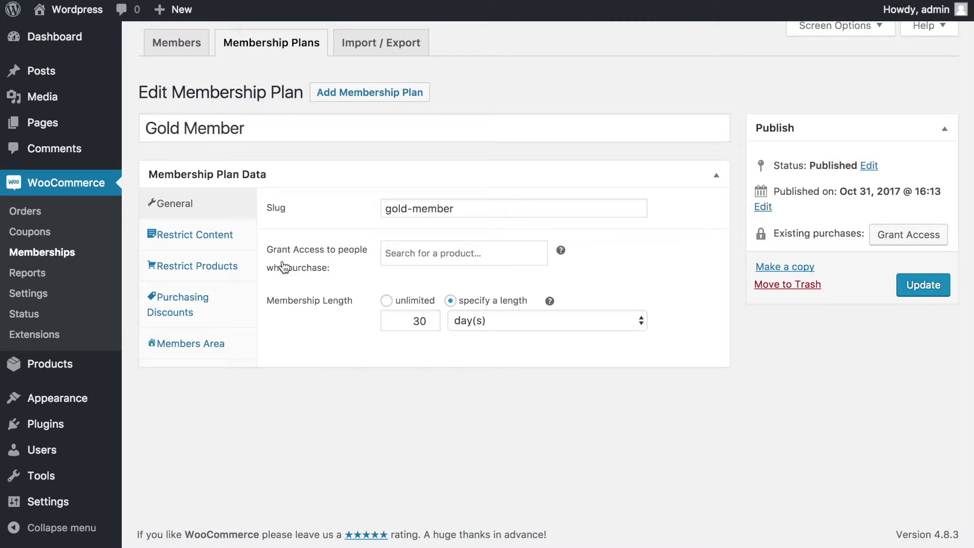
Step: Review the Gold Member plan's Restrict Content, Restrict Products, Purchasing Discounts and Members Area tabs
click(222, 233)
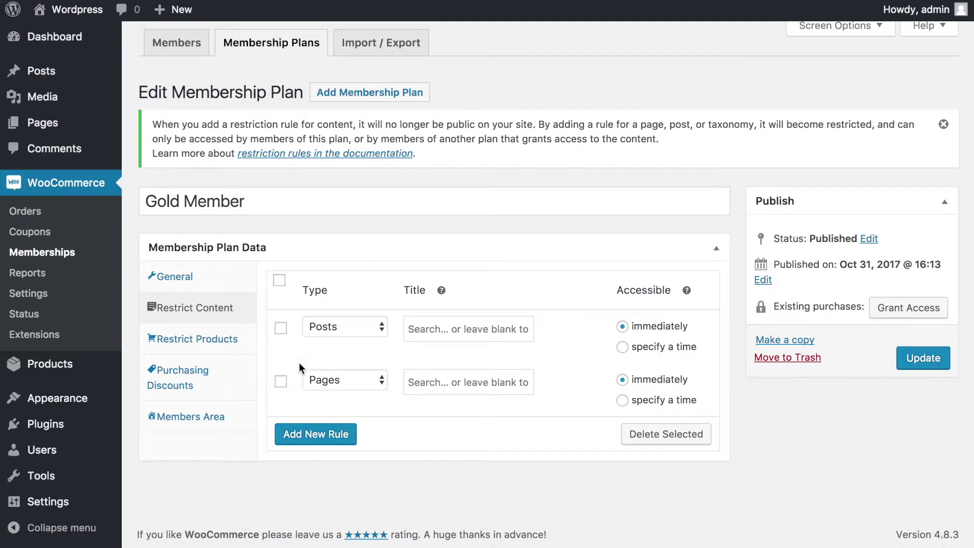
click(197, 339)
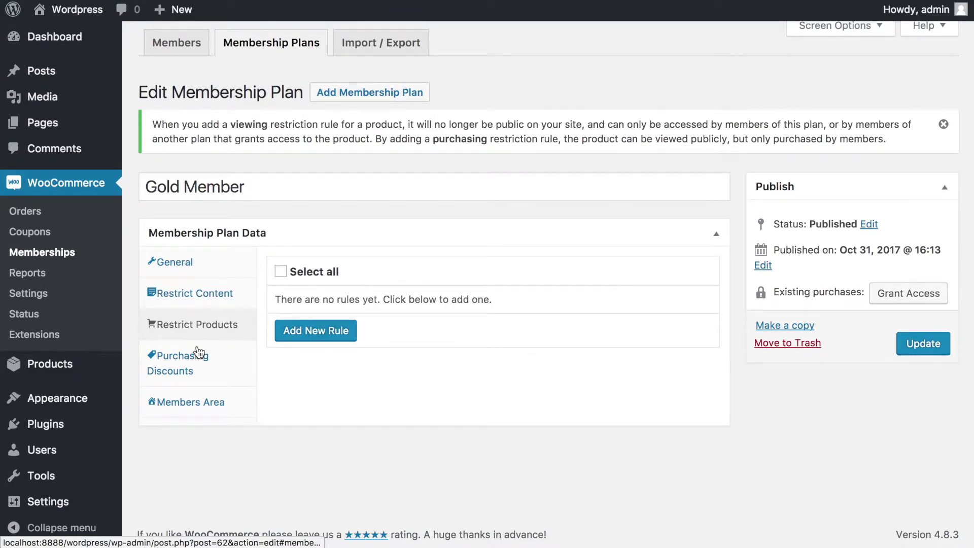
click(198, 356)
click(210, 346)
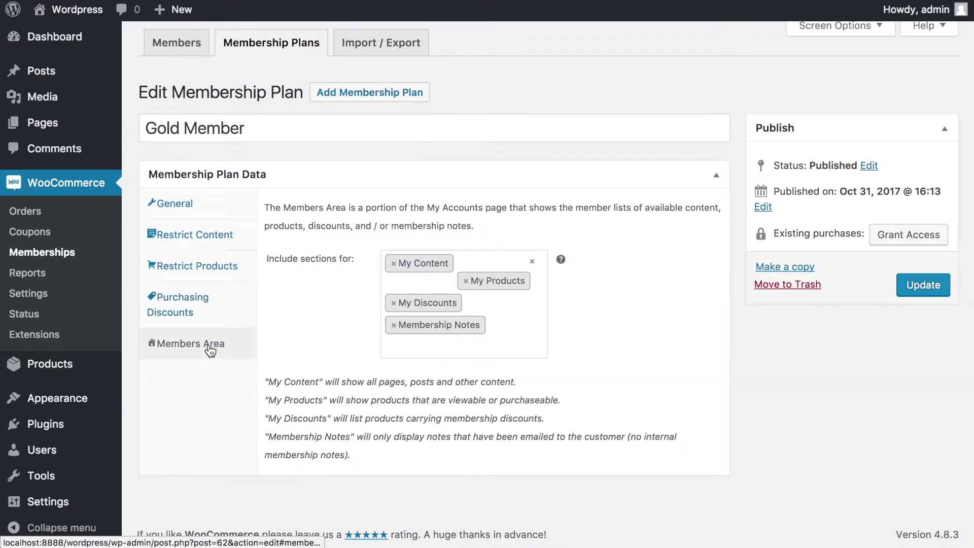
click(174, 204)
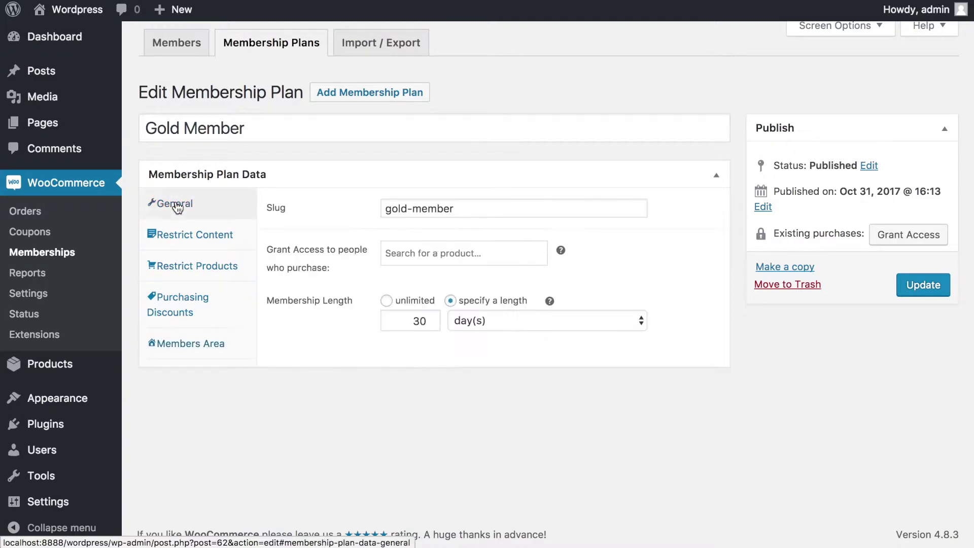
Step: Leave no access-granting product, keep the 30-day fixed length, and update the plan
click(532, 252)
click(632, 233)
click(393, 304)
click(450, 303)
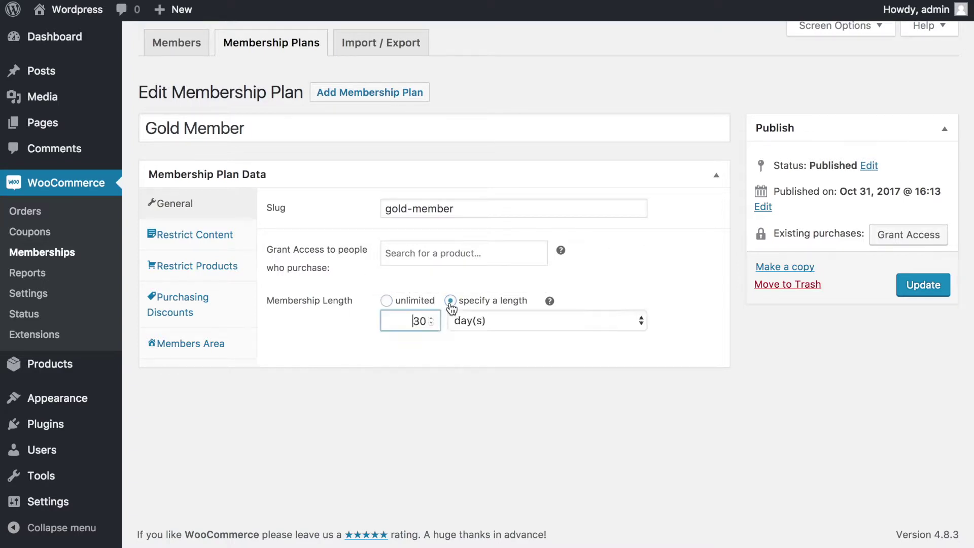
click(941, 288)
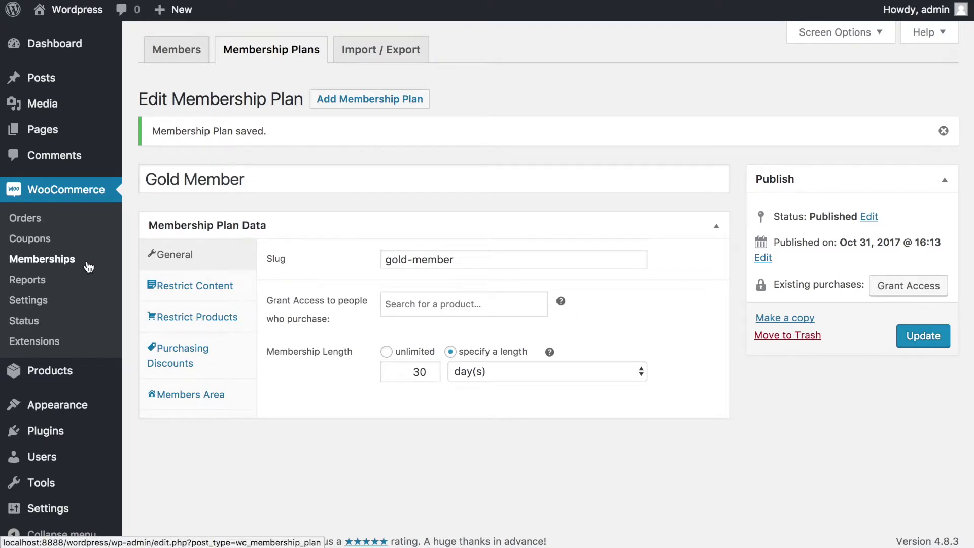
scroll(88, 267, down, 1)
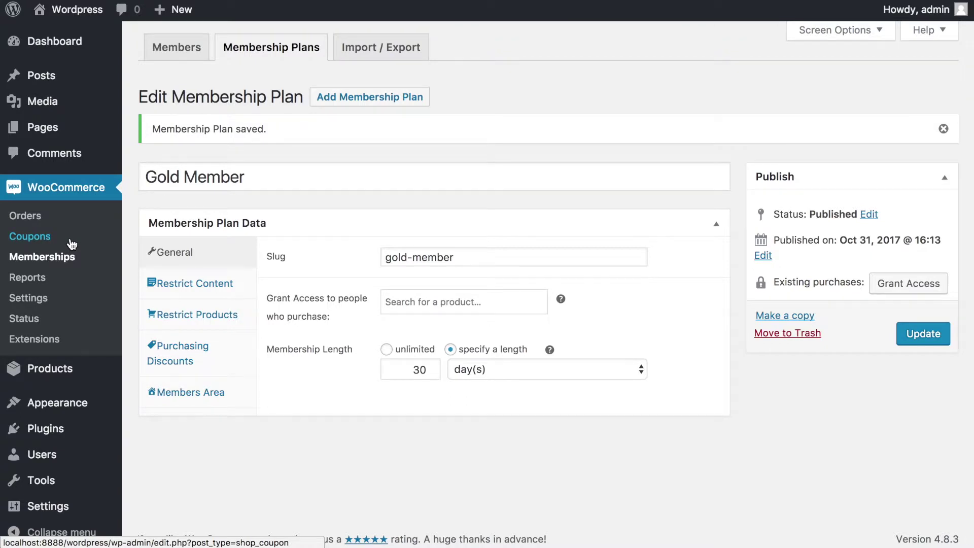
Step: Open the All Products list showing the $9.00 Gold Membership product
mouse_move(74, 378)
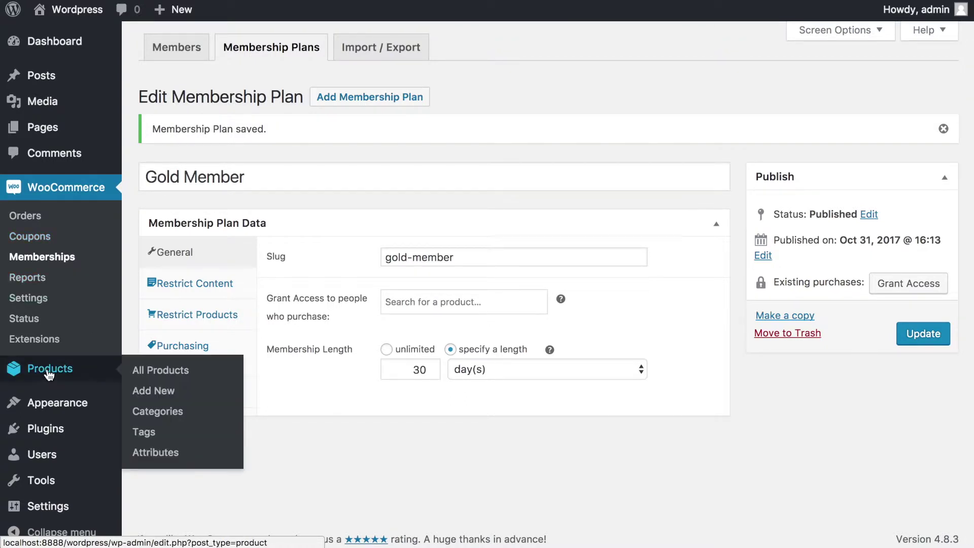
click(50, 375)
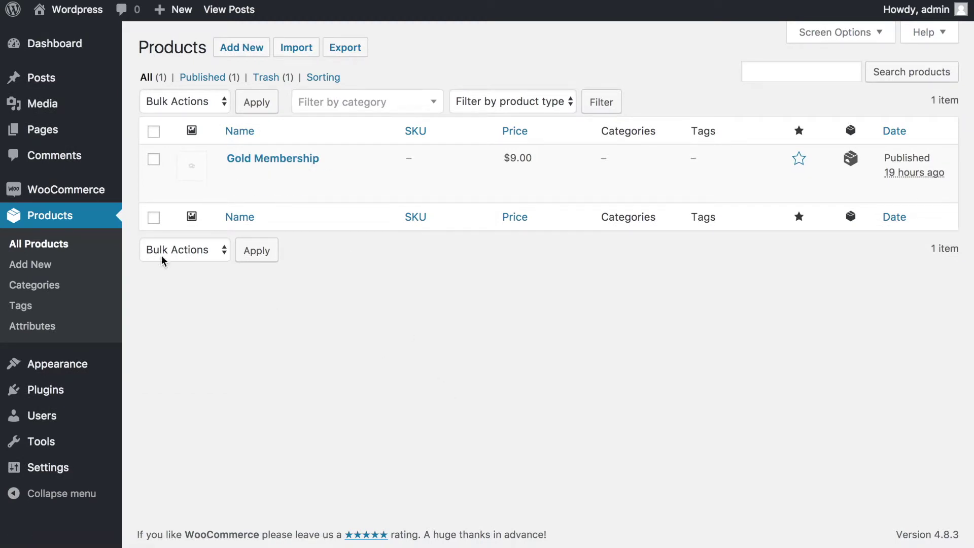
mouse_move(104, 192)
Step: Open the Gold Membership product and check its description and $9.00 regular price
click(277, 175)
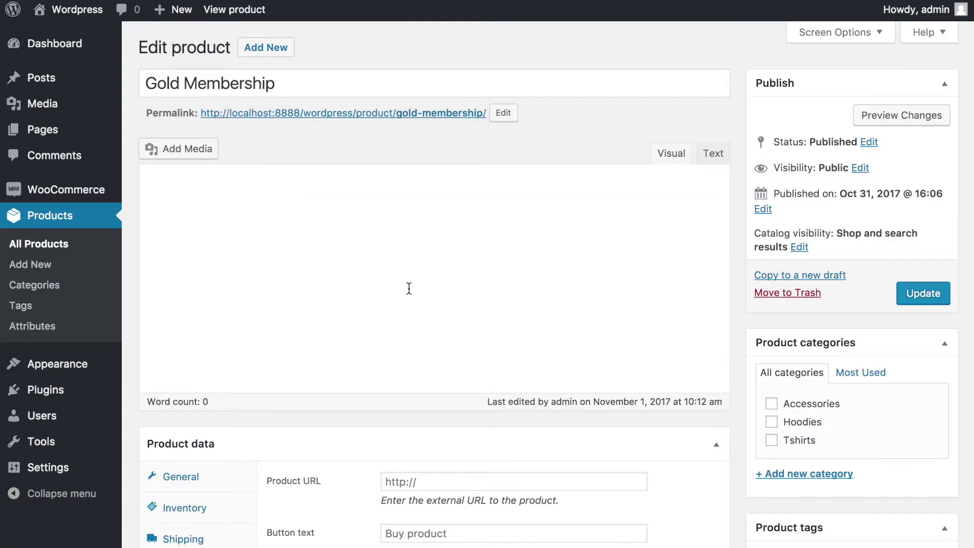
scroll(407, 297, down, 5)
scroll(410, 293, up, 5)
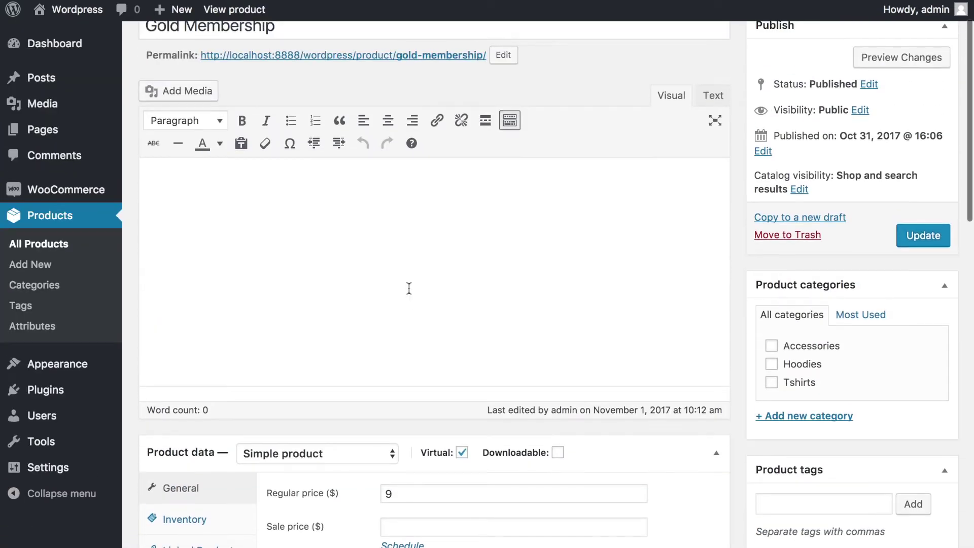
click(279, 290)
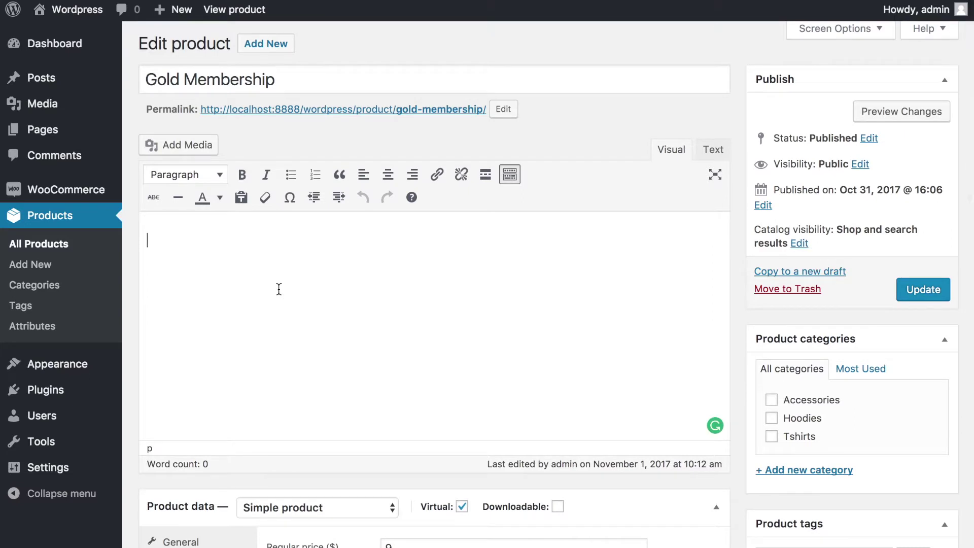
scroll(278, 289, down, 3)
scroll(278, 289, down, 4)
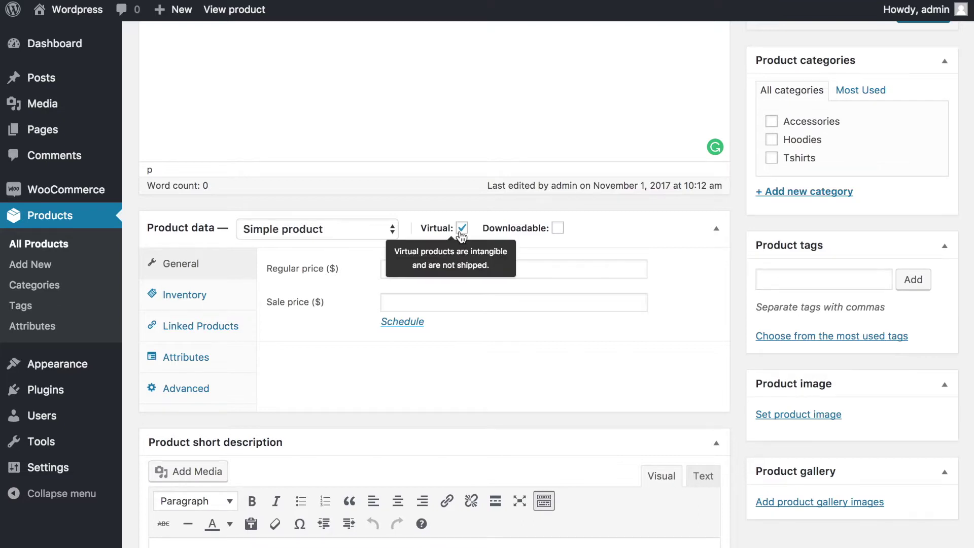
click(412, 267)
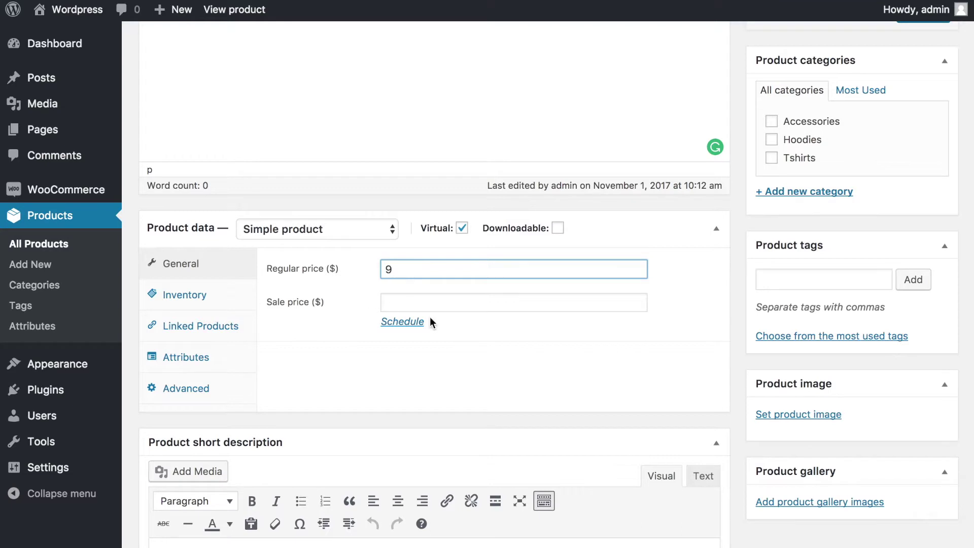
Step: Review the Inventory, Linked Products, Attributes, Advanced and Memberships settings, then return to the list
click(216, 294)
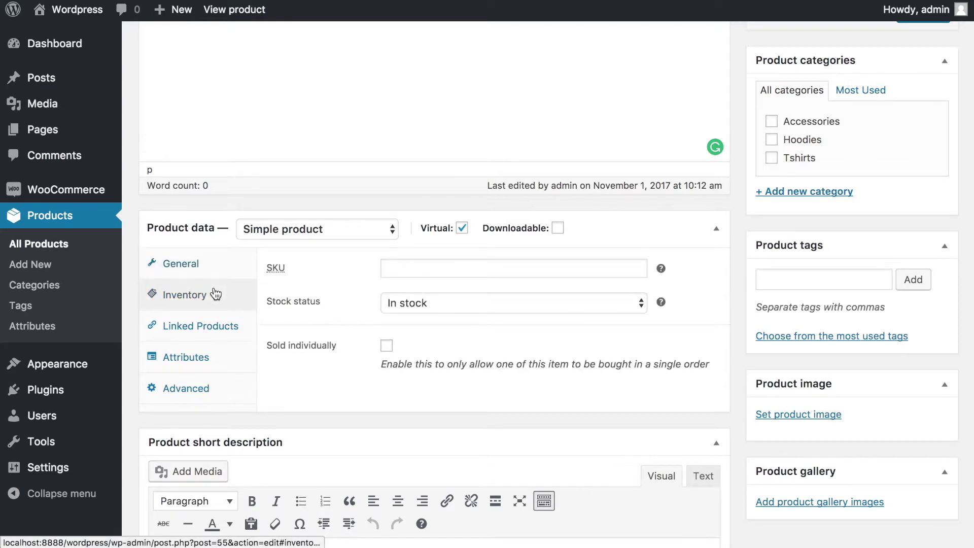
click(215, 329)
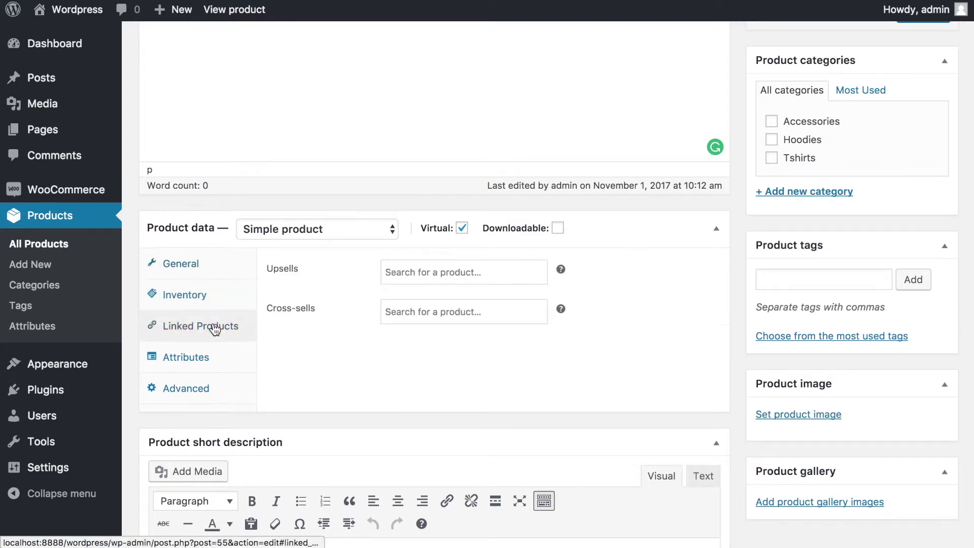
click(213, 358)
click(222, 389)
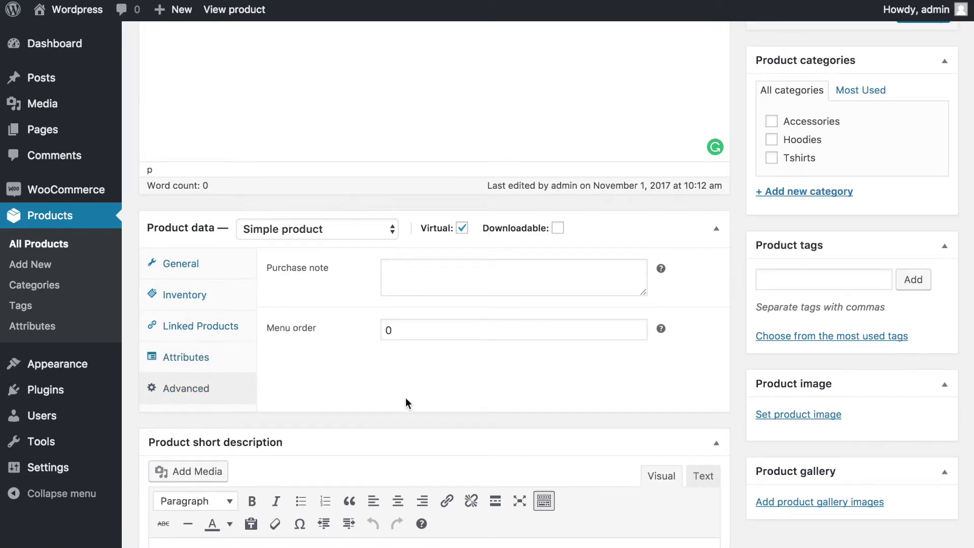
scroll(406, 399, down, 5)
scroll(406, 397, down, 4)
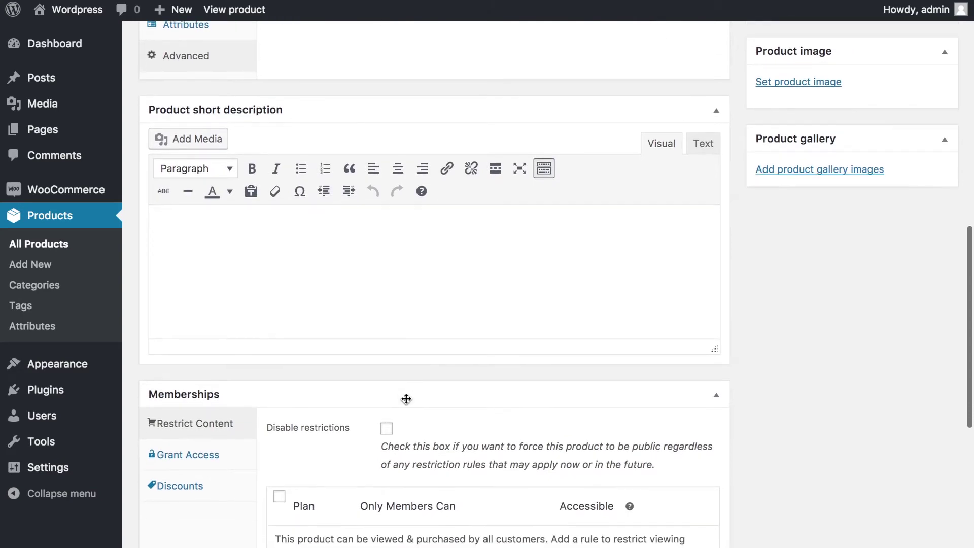
scroll(406, 398, up, 15)
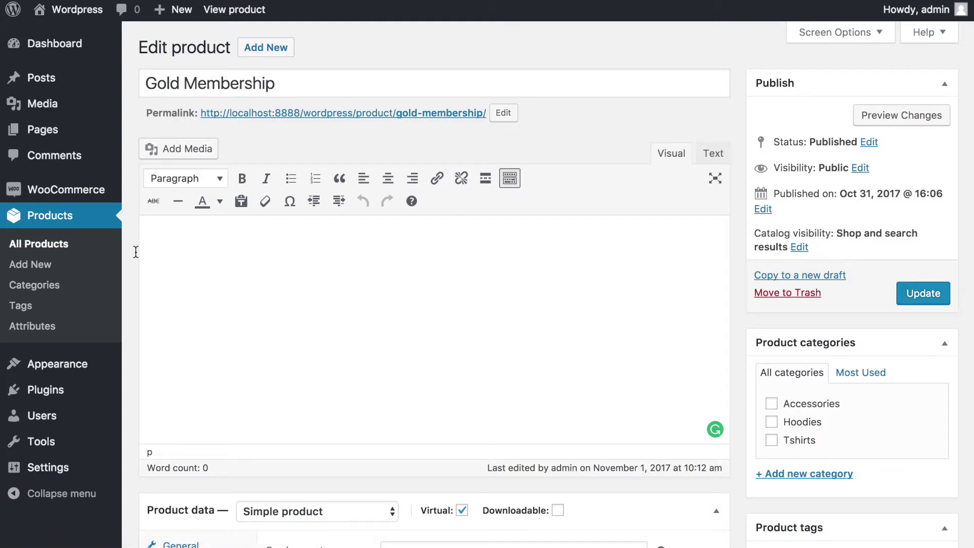
click(28, 244)
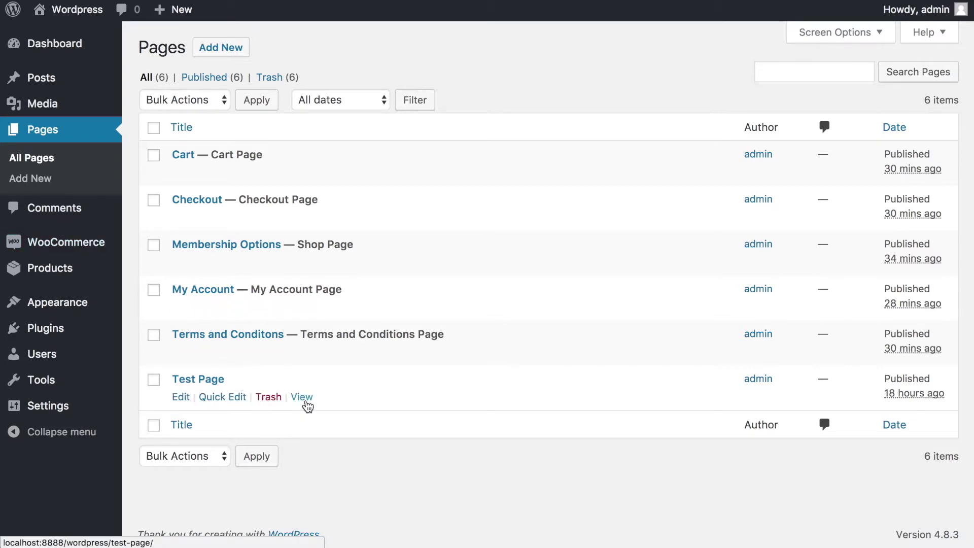
Step: Open Test Page's live view in a new browser tab from the Pages list
right_click(306, 403)
click(395, 292)
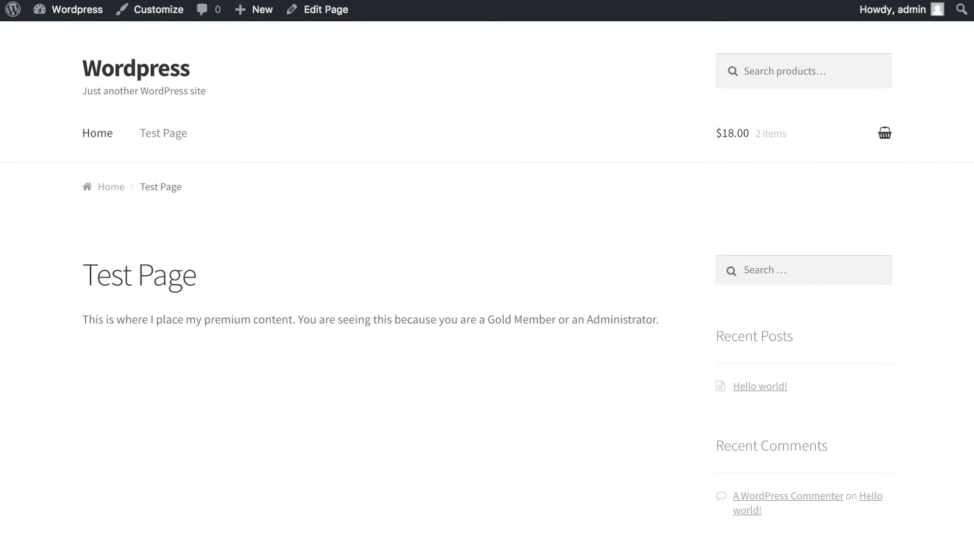
Step: Load Test Page logged out in an incognito window, then return to the admin window
key(super+shift+n)
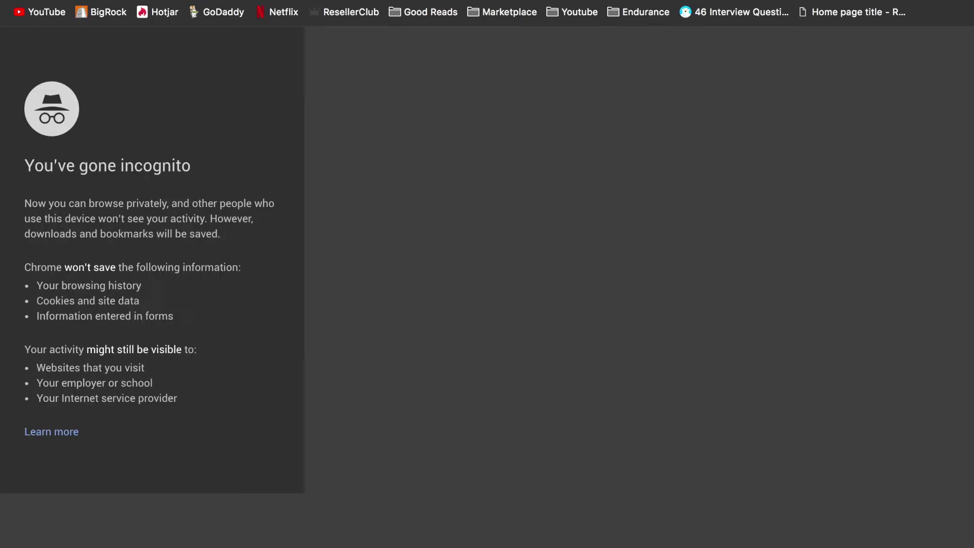
key(Return)
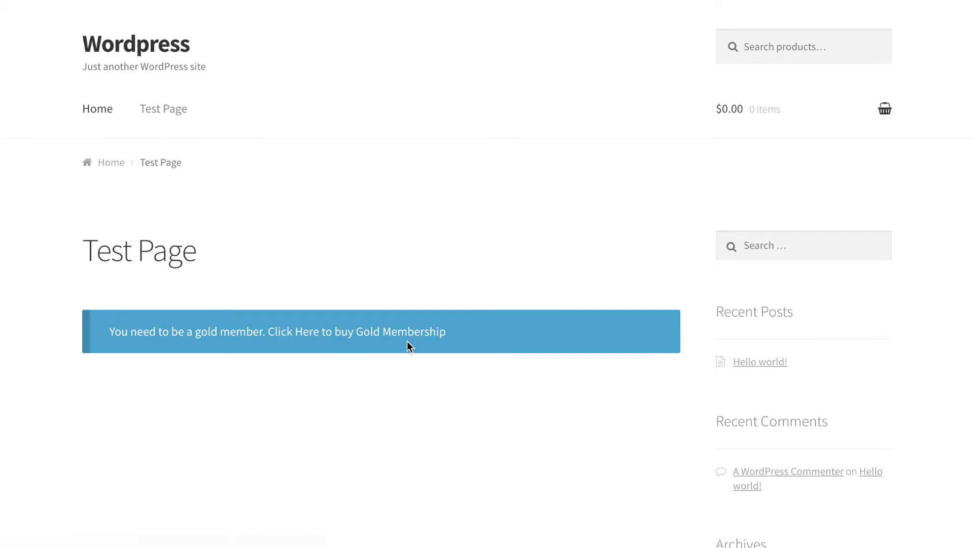
key(ctrl+Left)
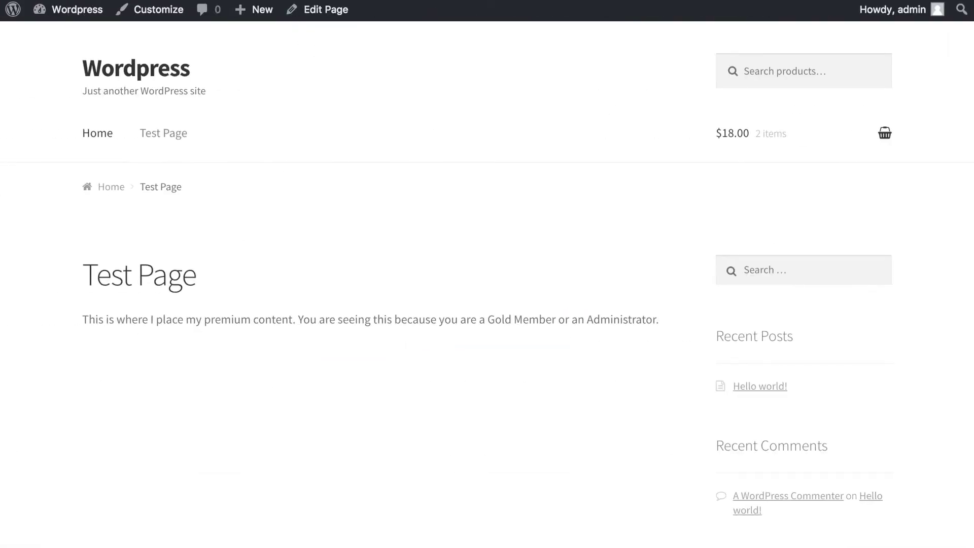
Step: Open Test Page in the editor and confirm its restriction rule requires Gold Member
key(alt+Left)
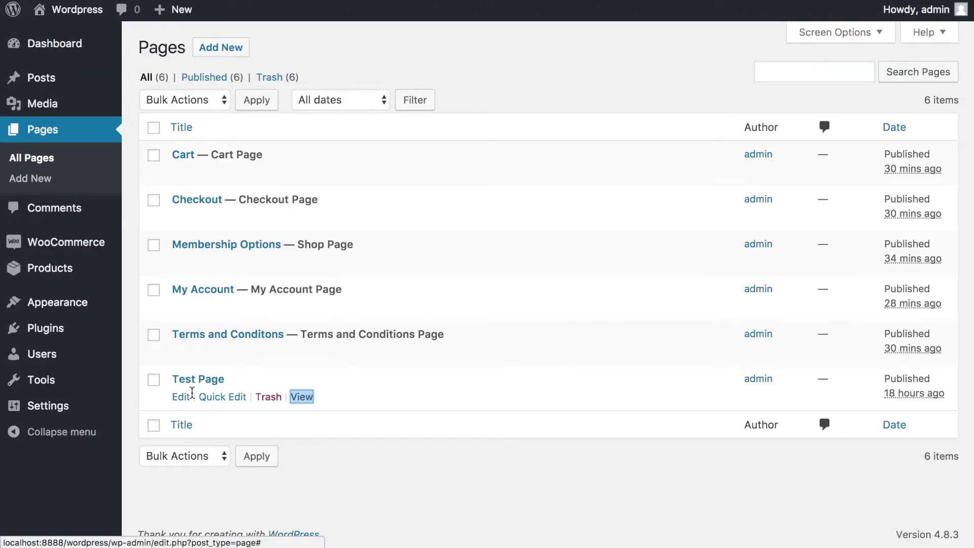
click(184, 398)
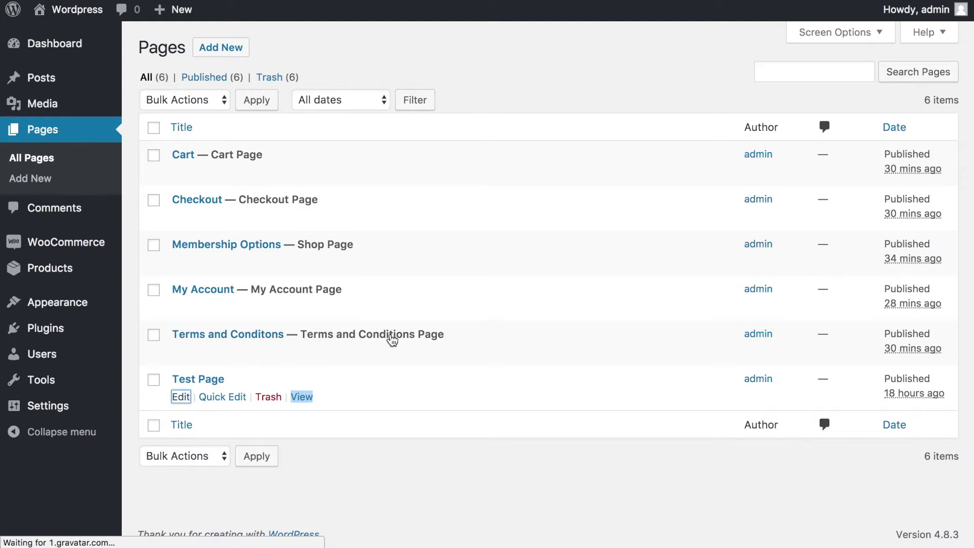
scroll(391, 333, down, 10)
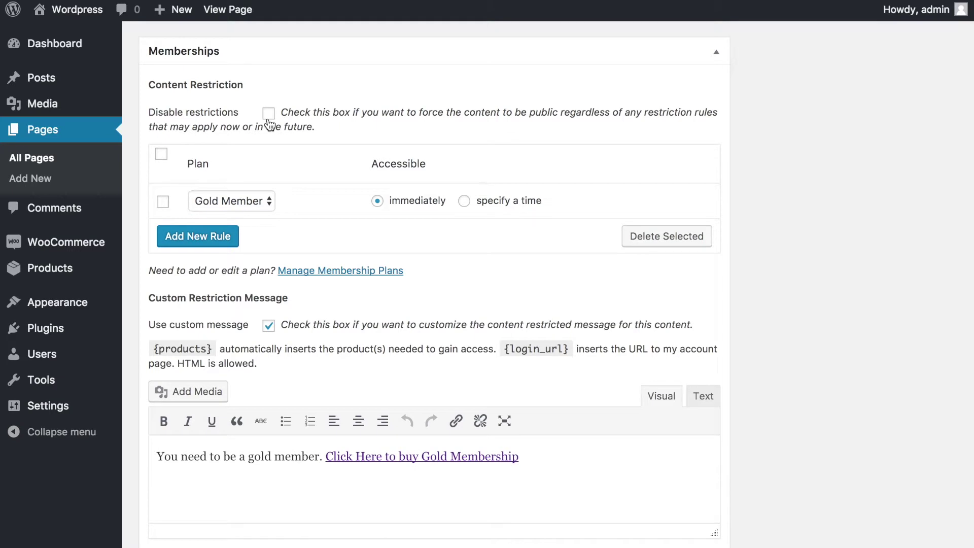
scroll(260, 267, down, 2)
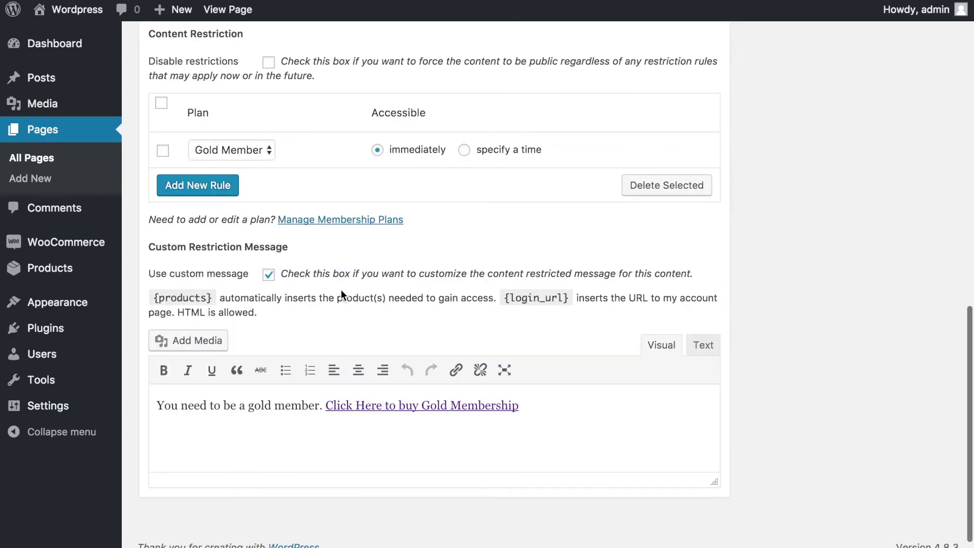
scroll(341, 291, up, 5)
scroll(341, 289, up, 10)
scroll(341, 290, down, 7)
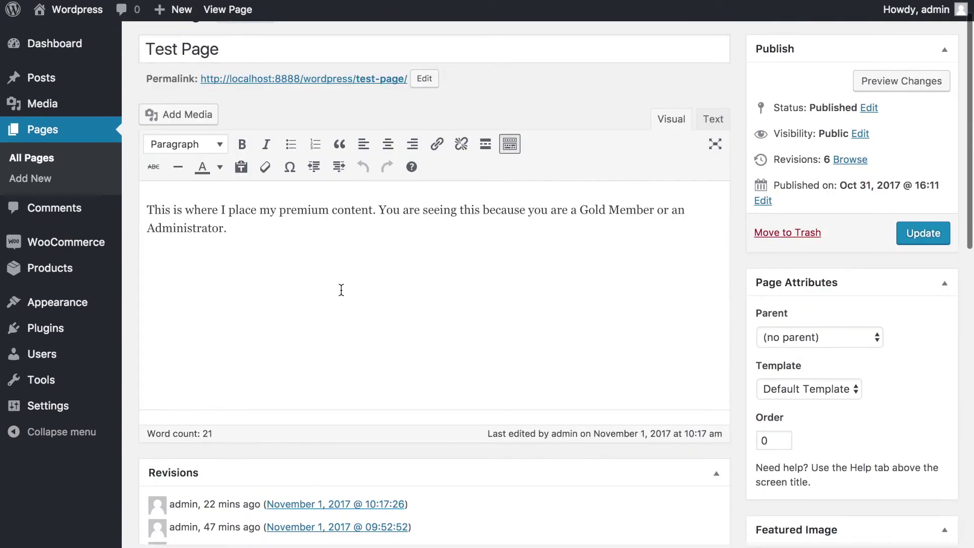
scroll(341, 290, down, 4)
click(265, 279)
click(265, 280)
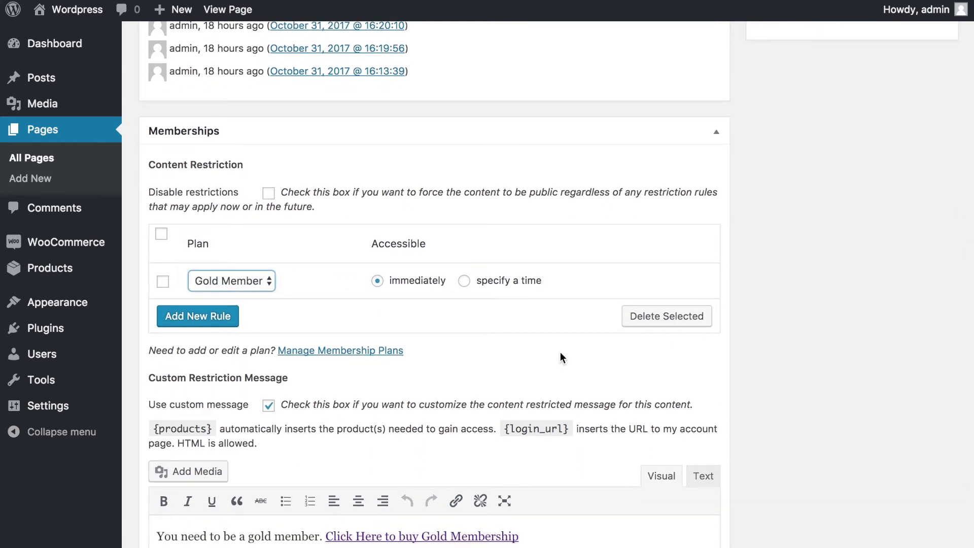
Step: Check where the custom message's buy-membership link points, then go back to All Pages
scroll(560, 352, down, 3)
click(569, 396)
key(ctrl+a)
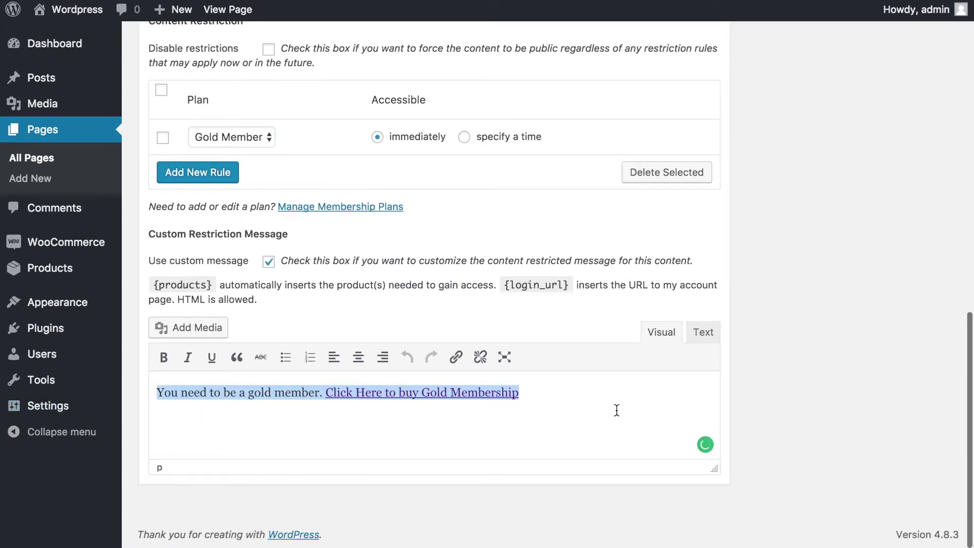
click(617, 410)
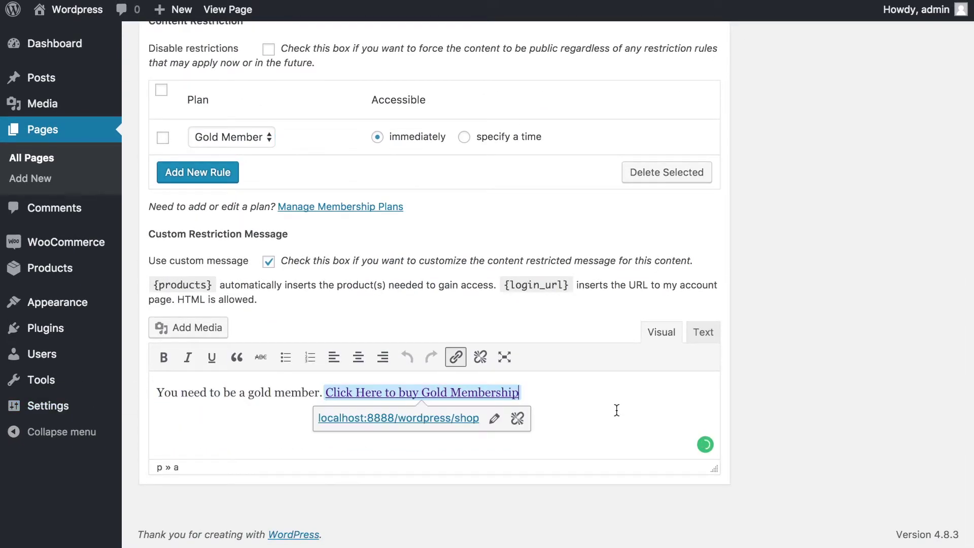
click(566, 324)
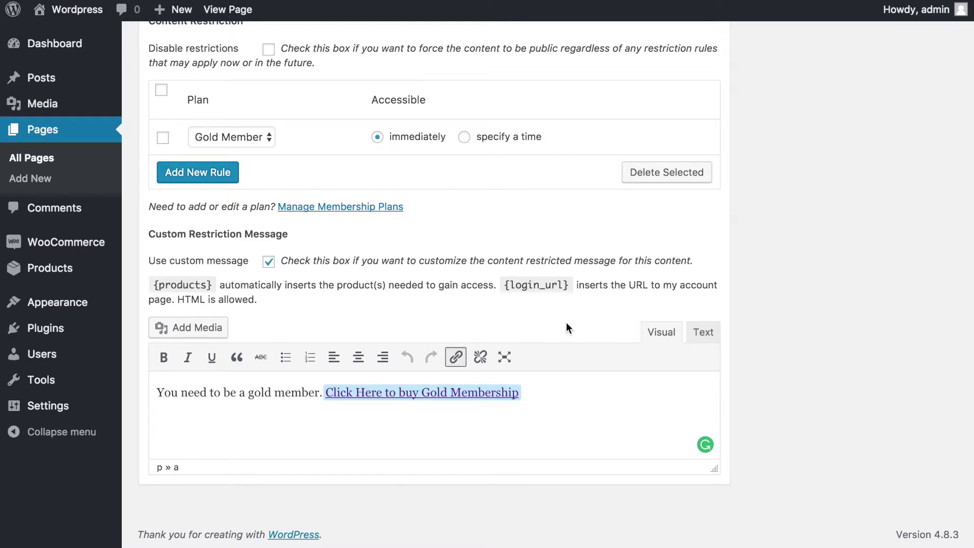
scroll(567, 321, up, 15)
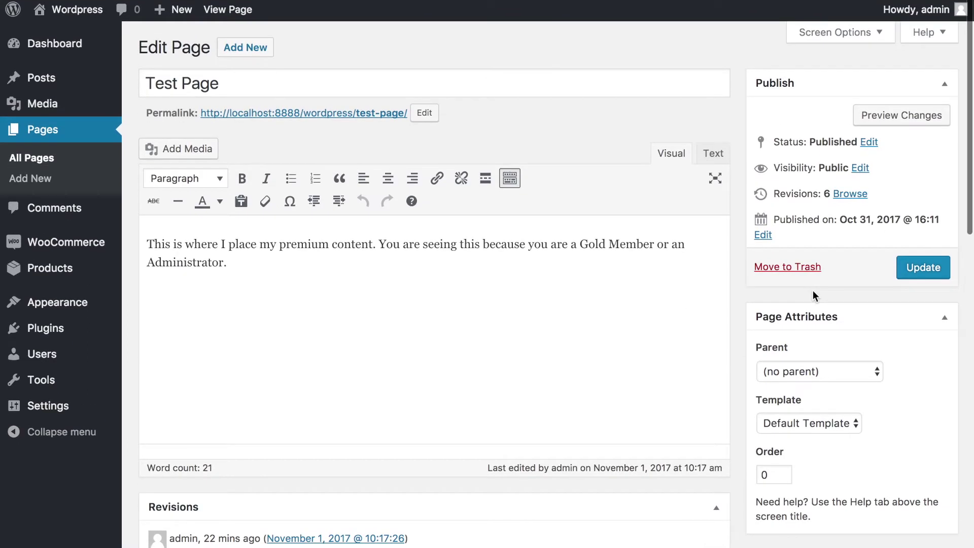
click(25, 159)
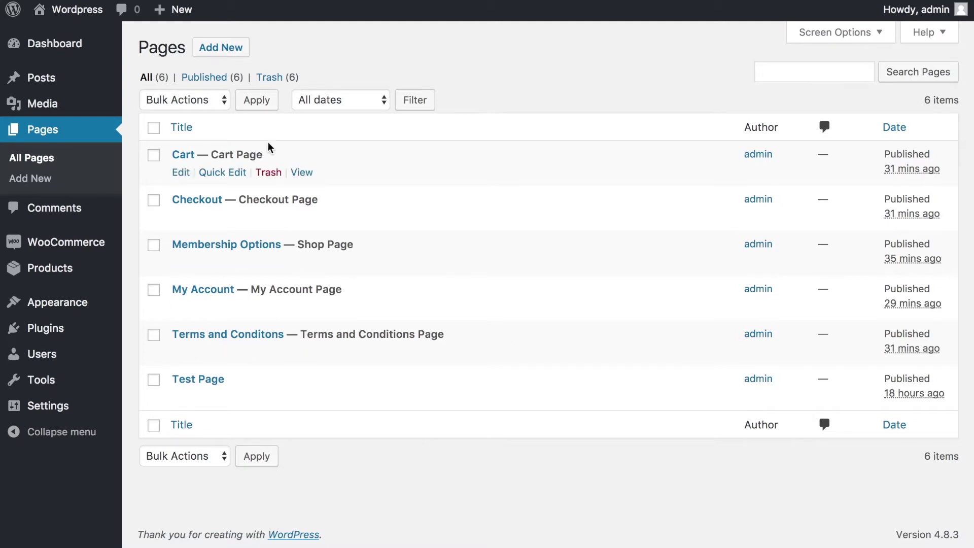
Step: As a logged-out visitor, go from the home page to Test Page and follow 'Click Here to buy Gold Membership'
key(ctrl+Right)
click(154, 57)
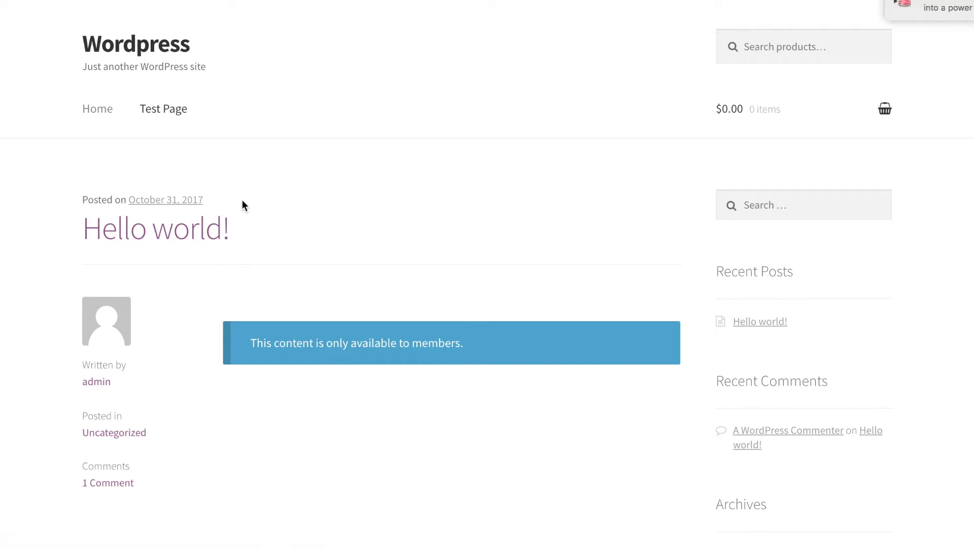
click(933, 9)
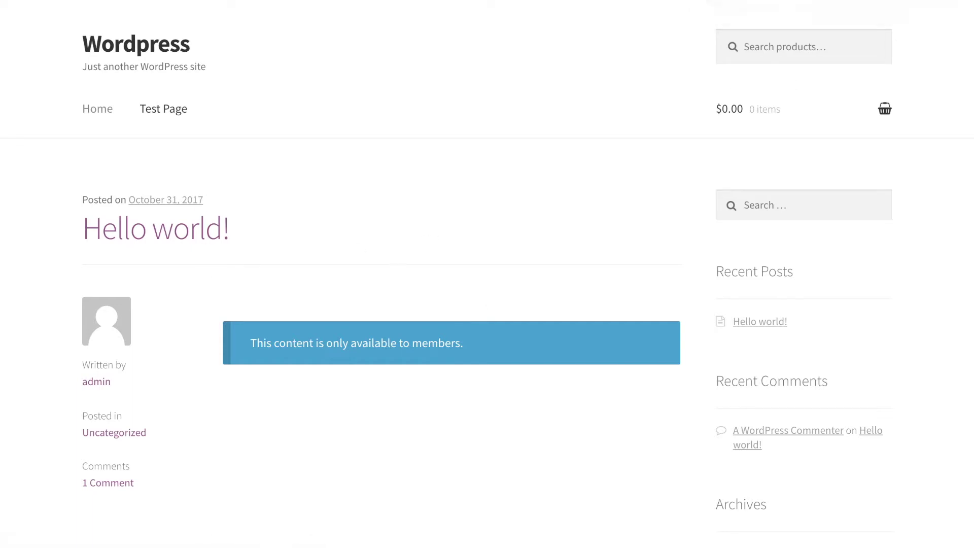
click(186, 113)
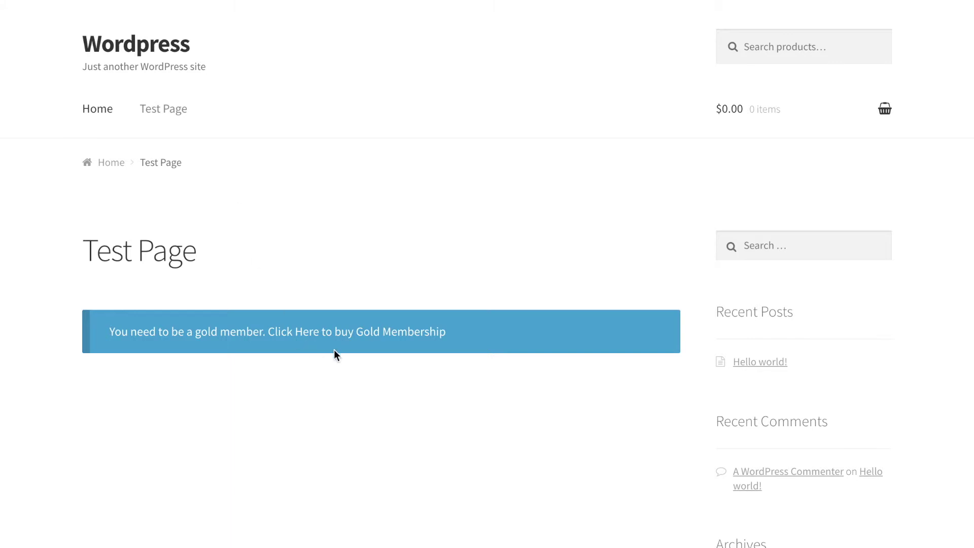
click(366, 338)
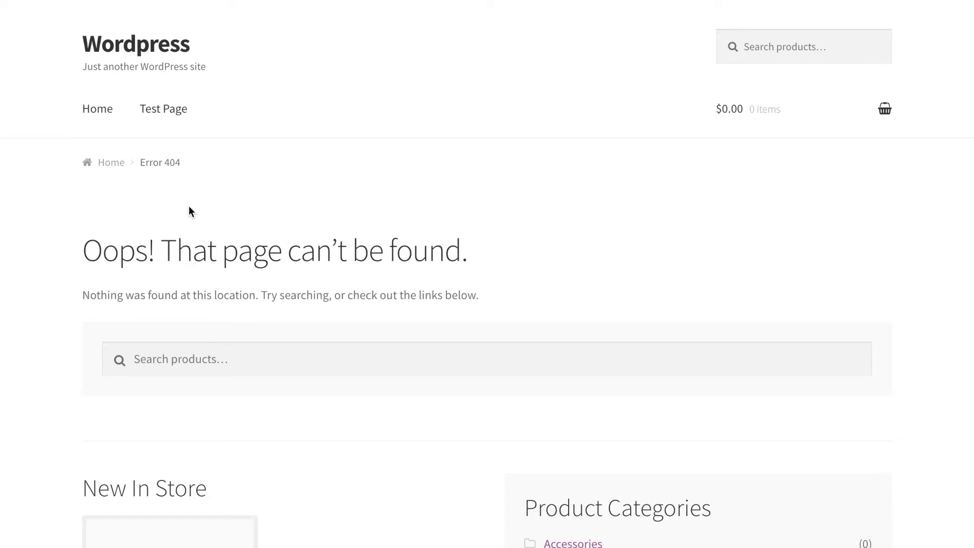
key(ctrl+Left)
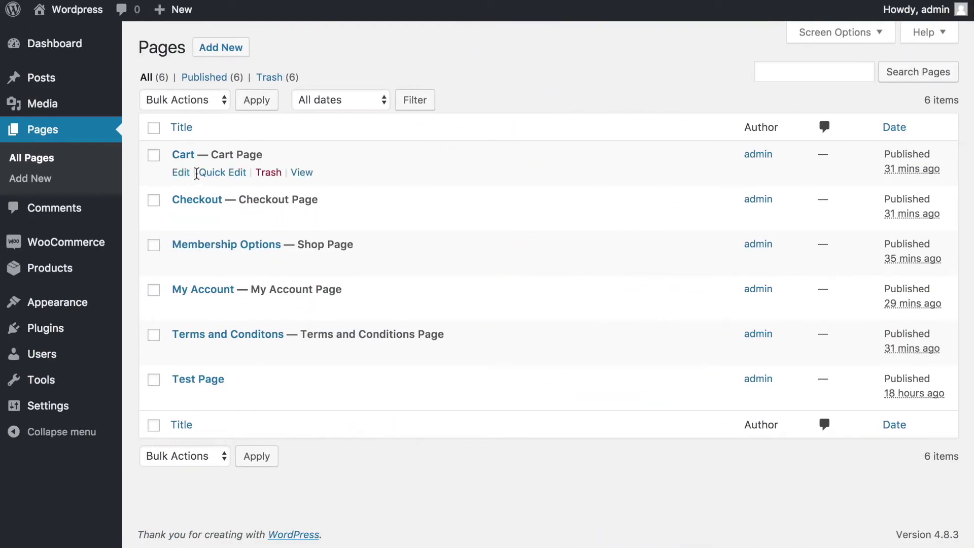
Step: Edit Test Page, confirm its Gold Membership link points to localhost:8888/wordpress/shop, then list all pages
click(181, 396)
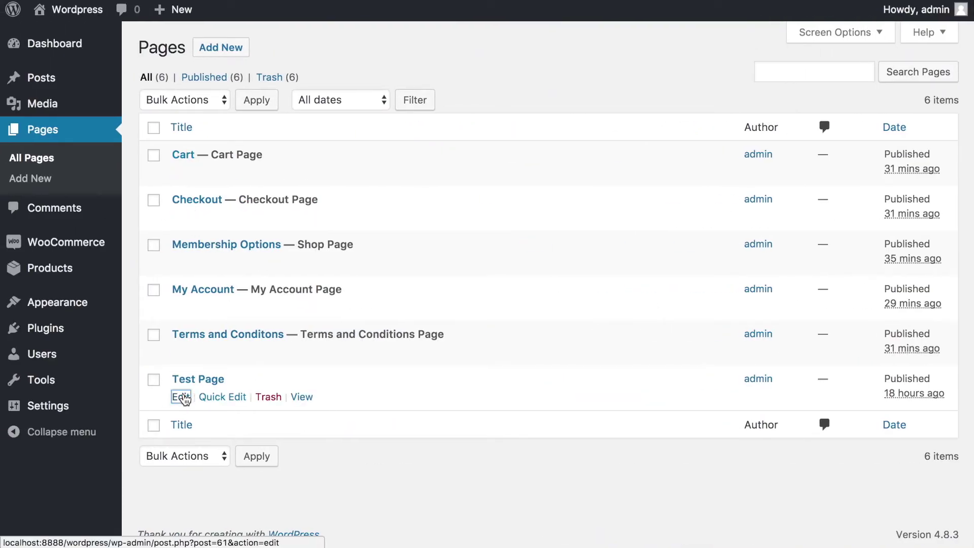
scroll(465, 307, down, 10)
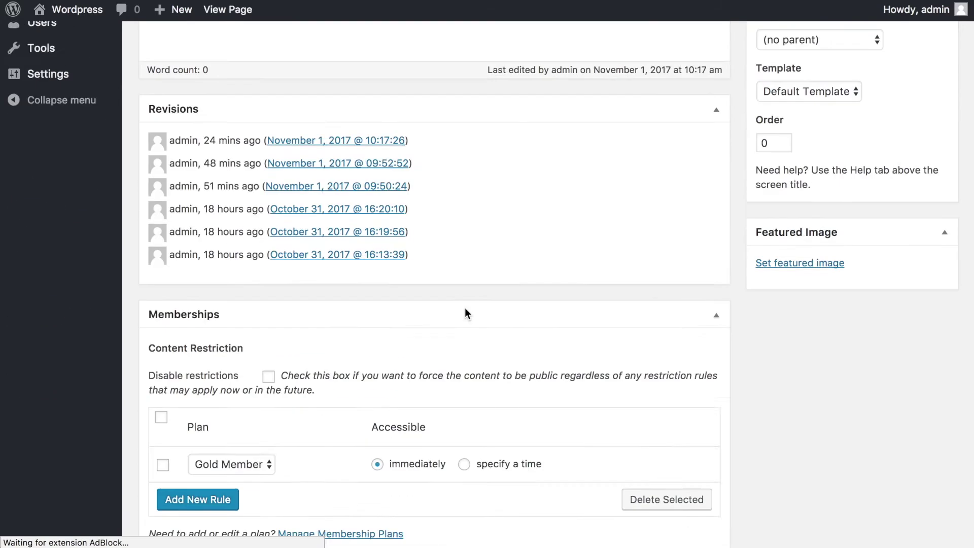
scroll(465, 307, down, 15)
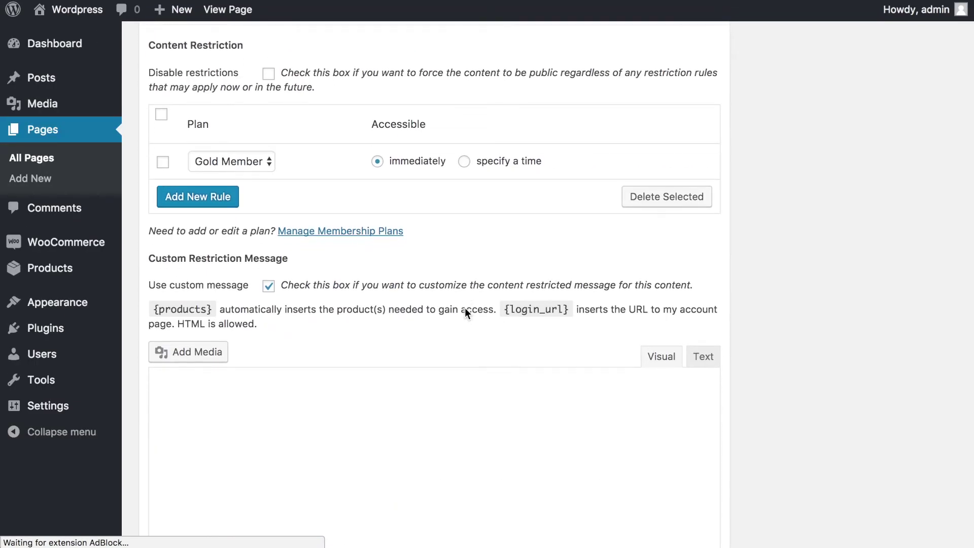
scroll(465, 307, up, 15)
scroll(465, 307, up, 10)
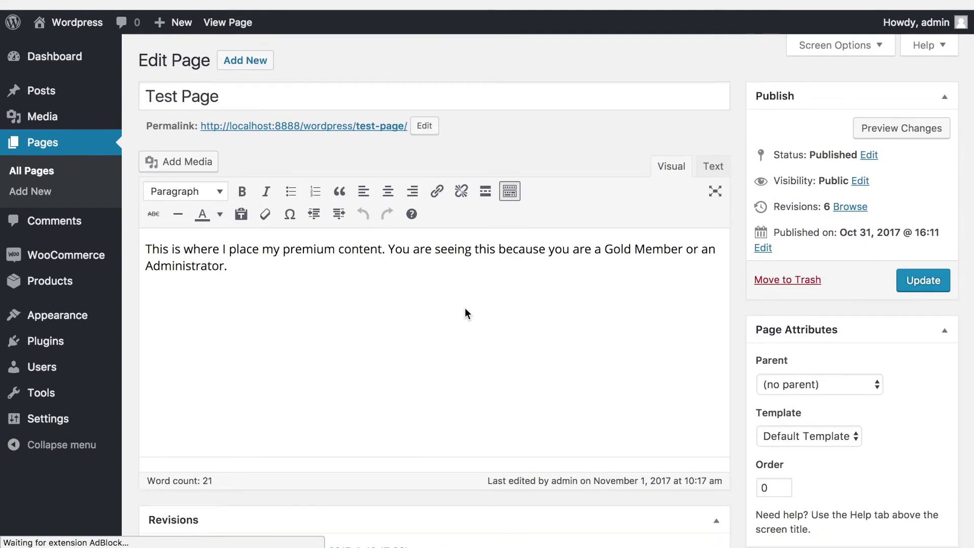
scroll(465, 308, down, 15)
scroll(465, 308, down, 1)
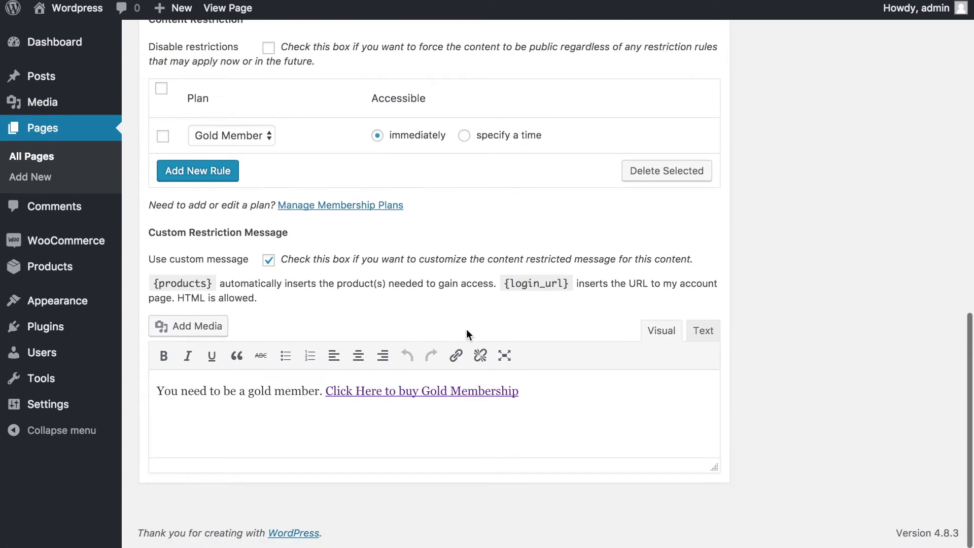
click(380, 402)
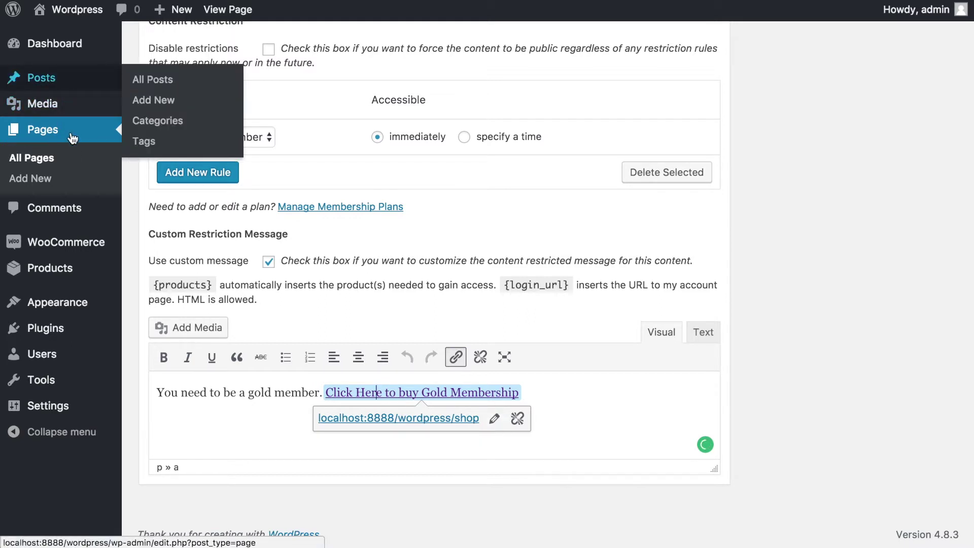
click(61, 165)
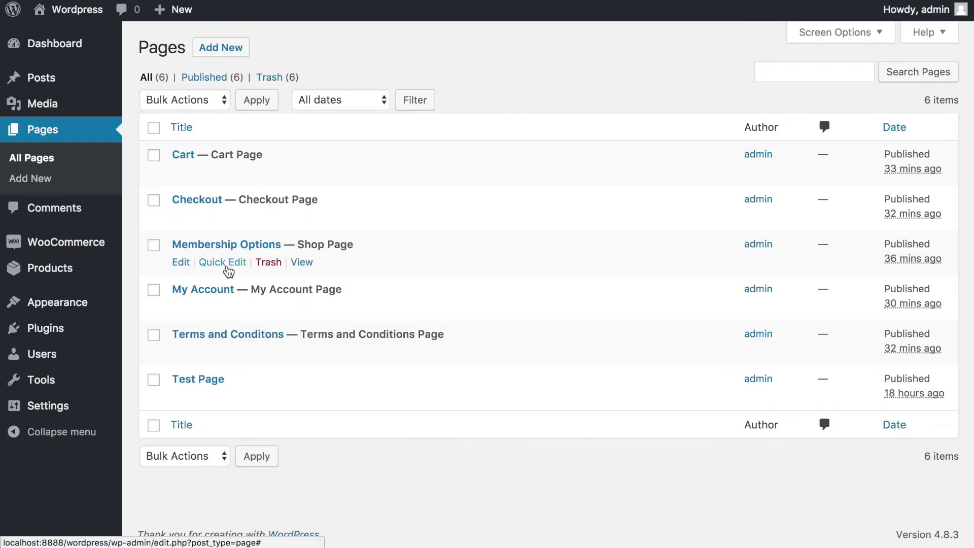
Step: Look up the Membership Options page slug in Quick Edit
click(227, 263)
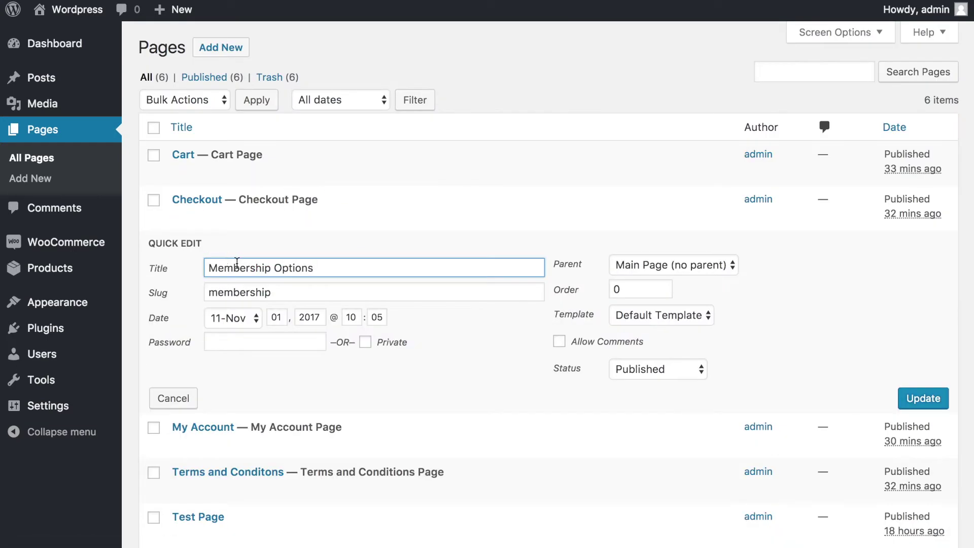
drag(309, 297, 9, 301)
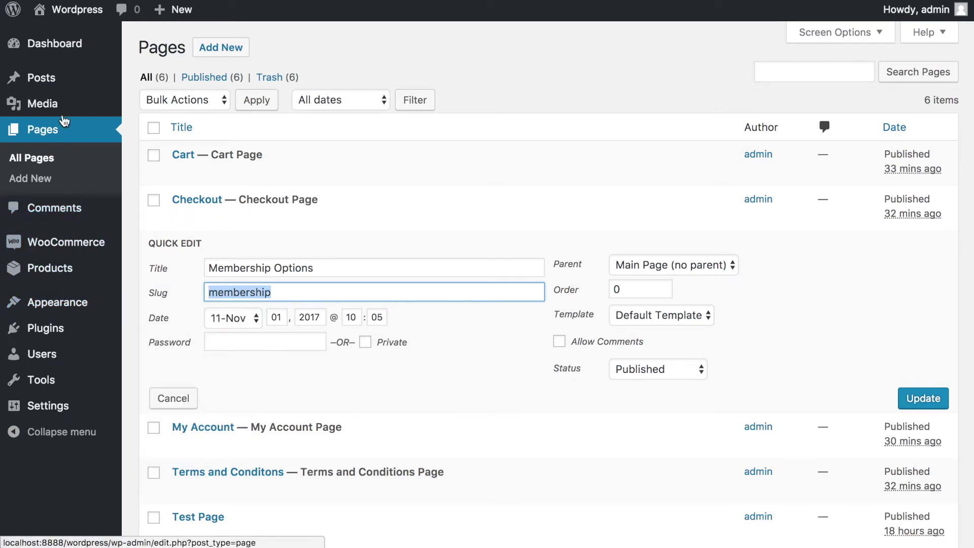
scroll(279, 311, down, 3)
Step: Change Test Page's Gold Membership link from /shop to localhost:8888/wordpress/membership/
click(181, 415)
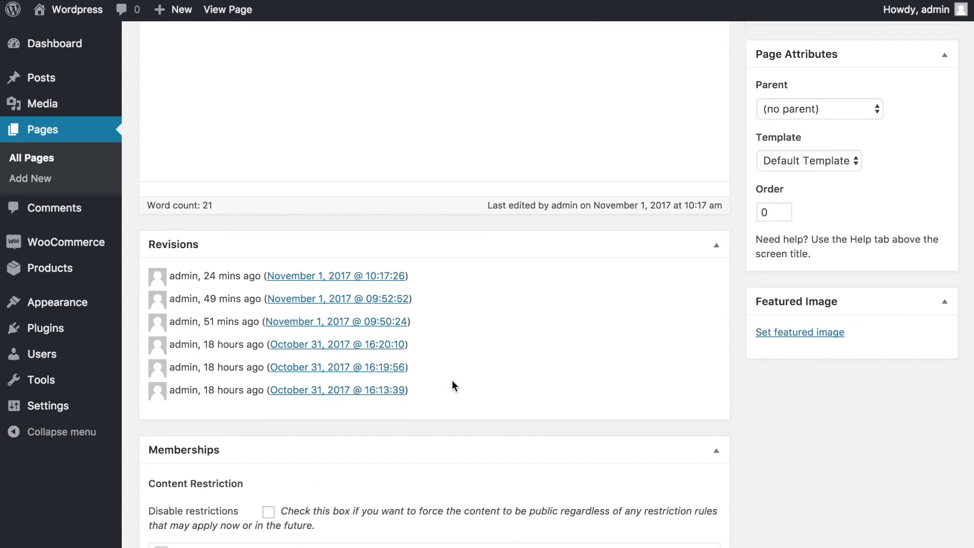
scroll(454, 385, down, 9)
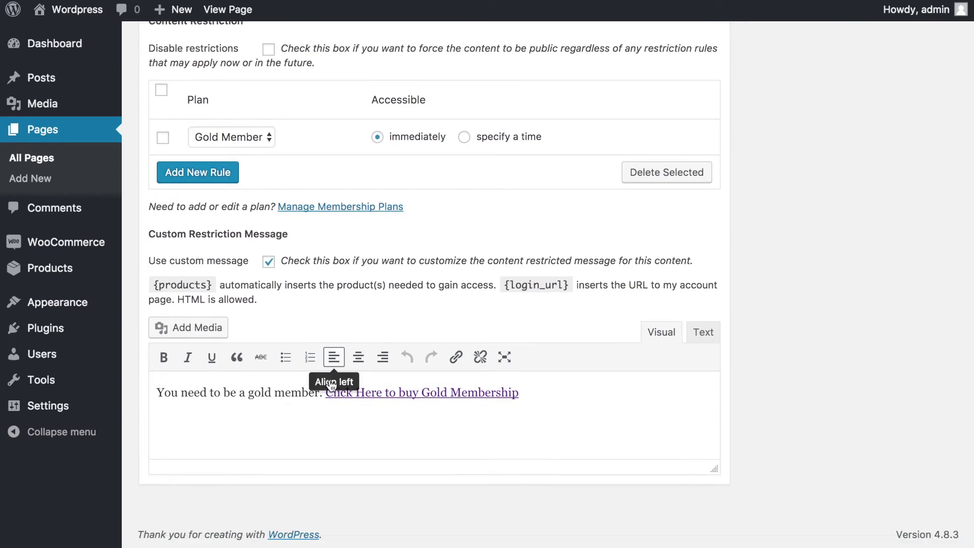
click(427, 394)
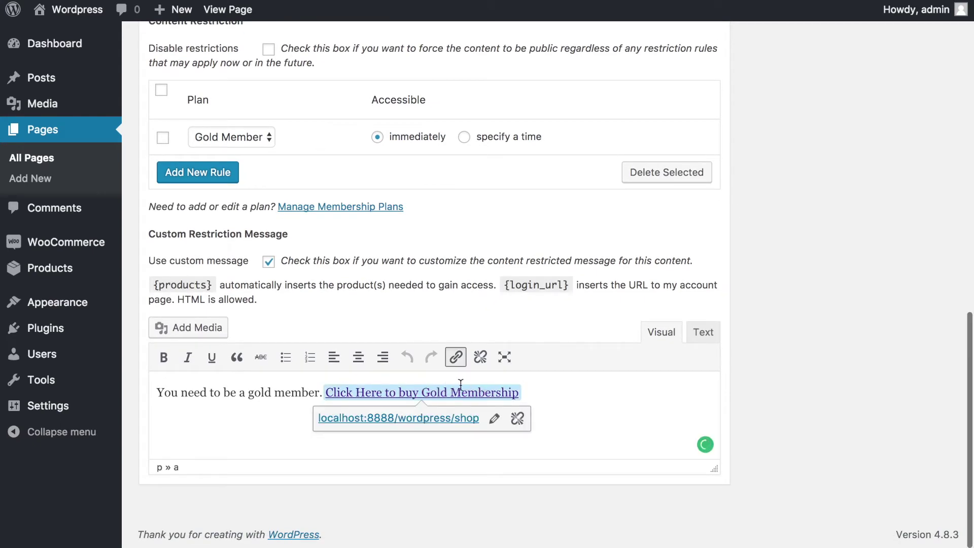
click(494, 418)
click(486, 423)
double_click(472, 419)
text(membership/)
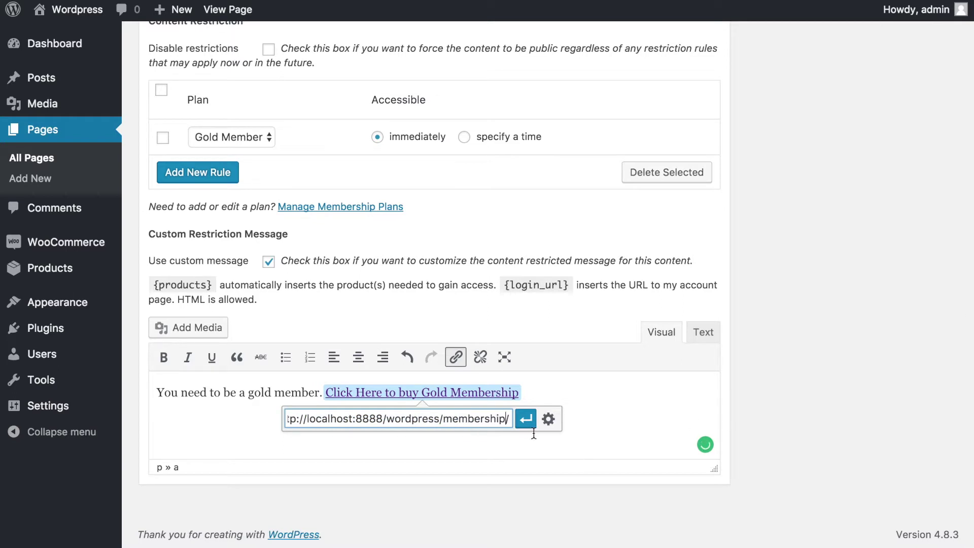
click(528, 423)
scroll(768, 328, up, 15)
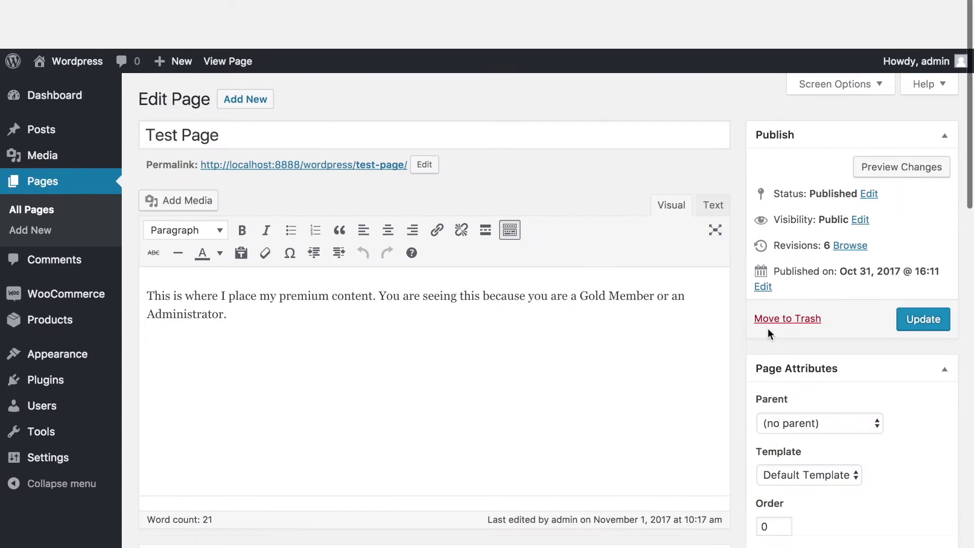
Step: Update Test Page, follow its link to Membership Options, and add Gold Membership to the cart
click(924, 269)
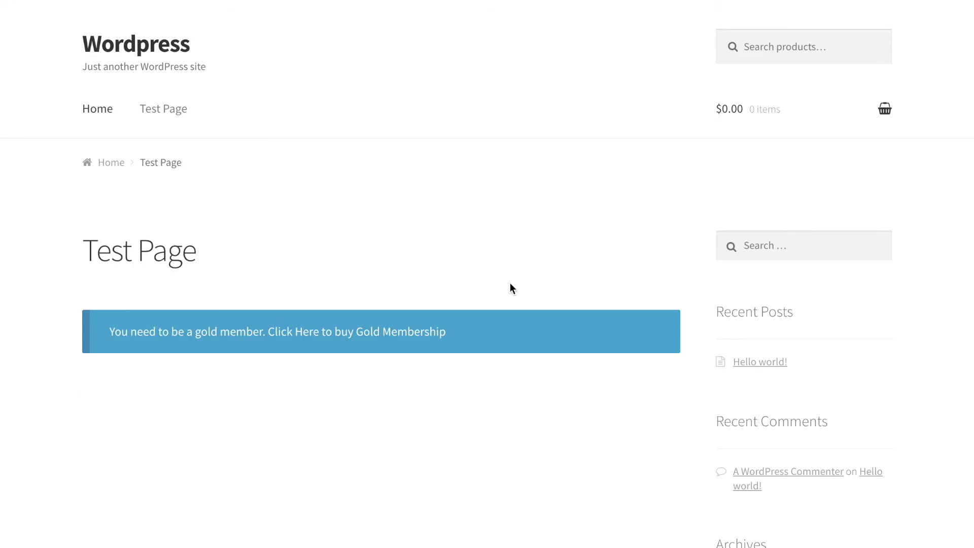
click(386, 335)
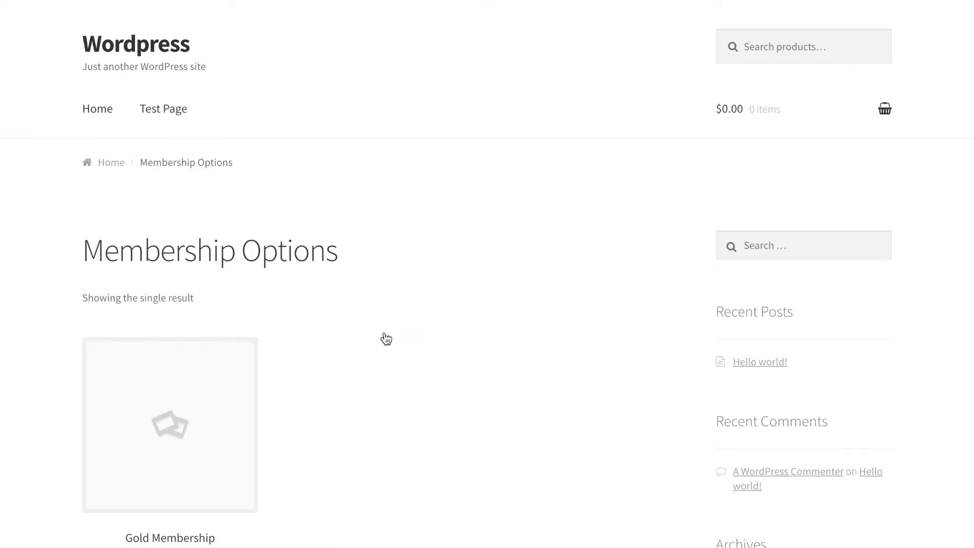
scroll(386, 339, down, 4)
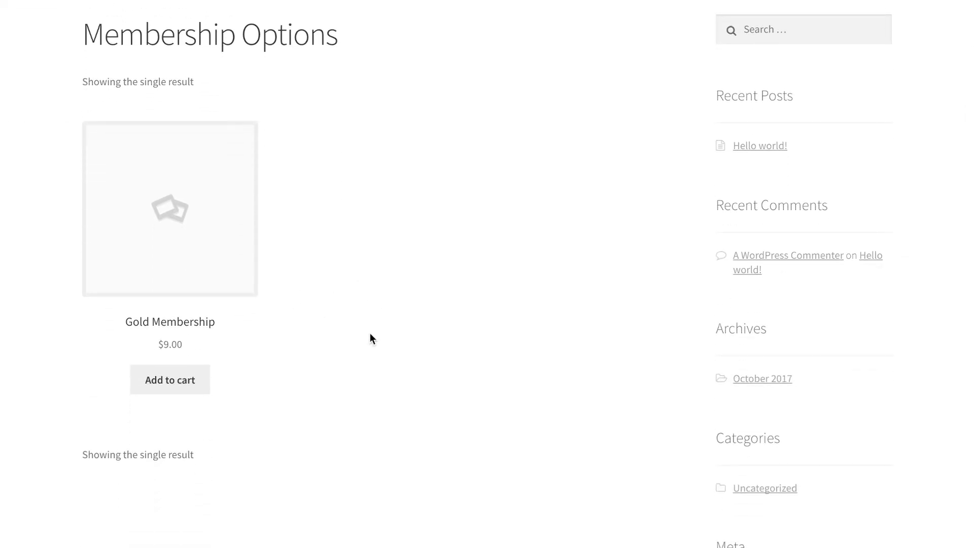
click(193, 389)
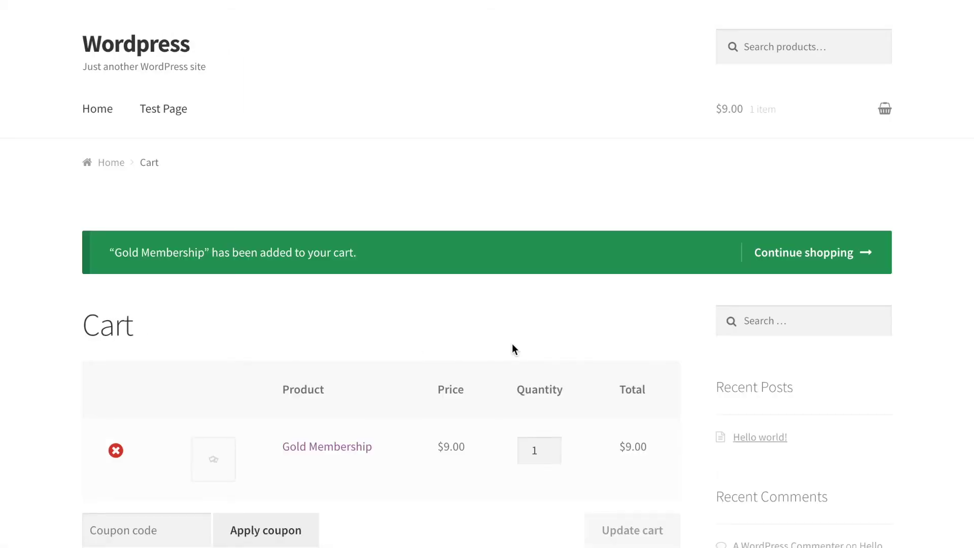
Step: Review the cart showing Gold Membership at $9.00 with a $9.00 total
scroll(513, 349, down, 4)
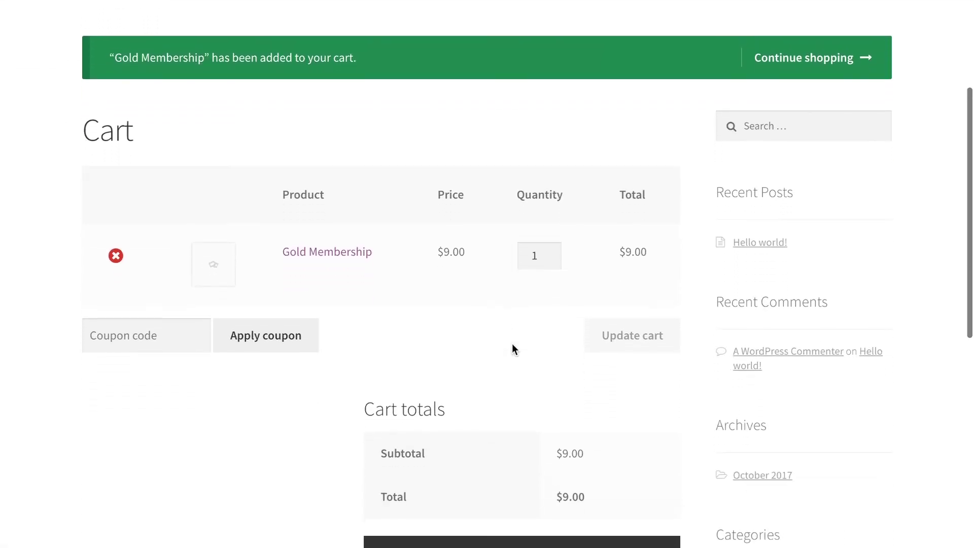
scroll(452, 280, down, 1)
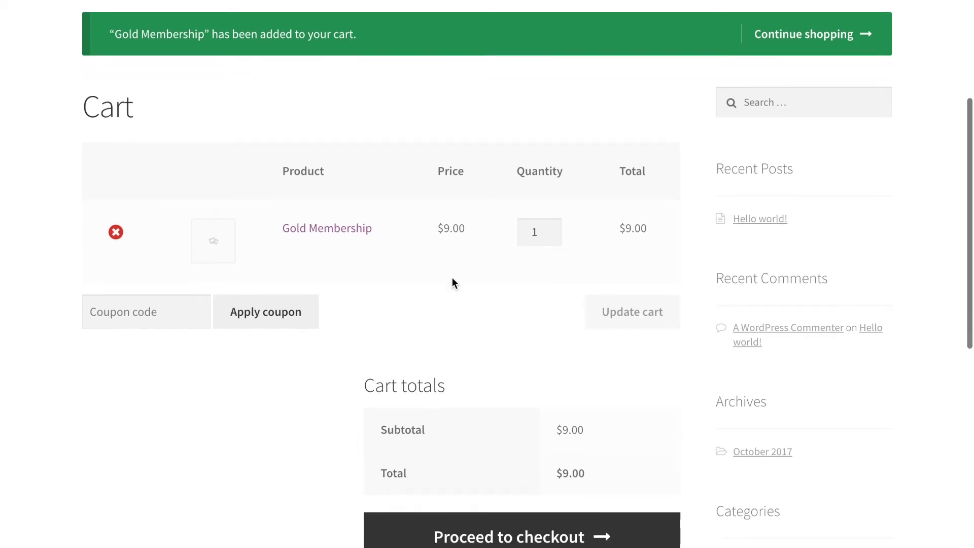
click(162, 288)
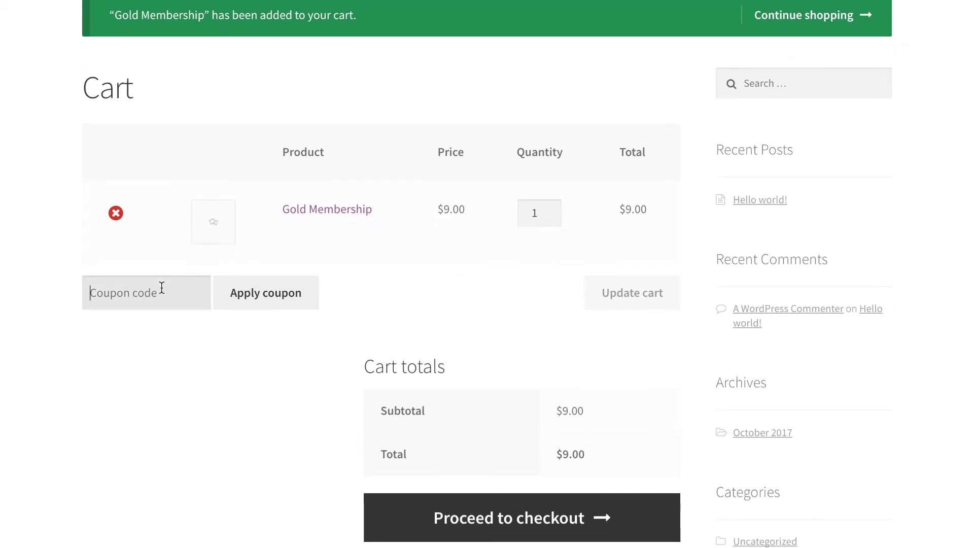
scroll(586, 333, down, 2)
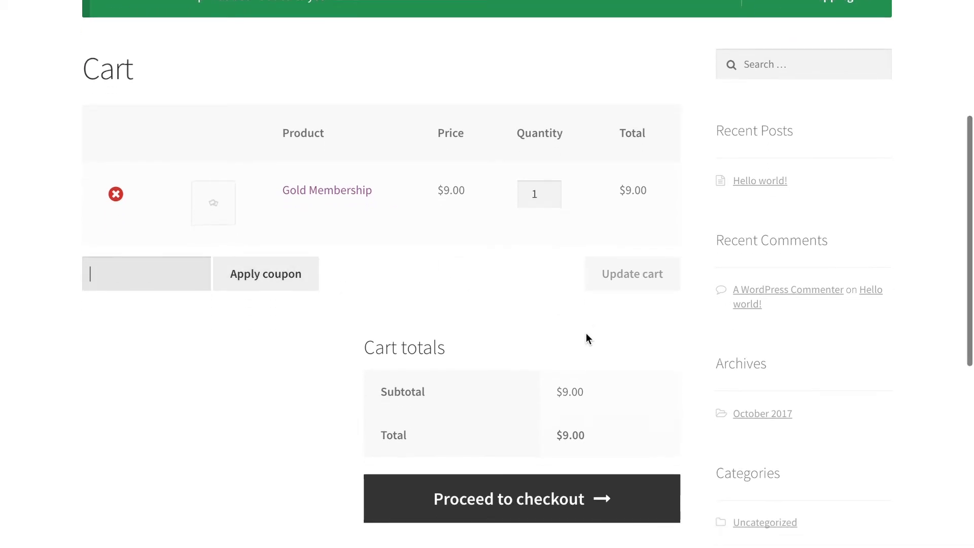
Step: Proceed from the cart to checkout and scroll down past the billing fields
click(555, 480)
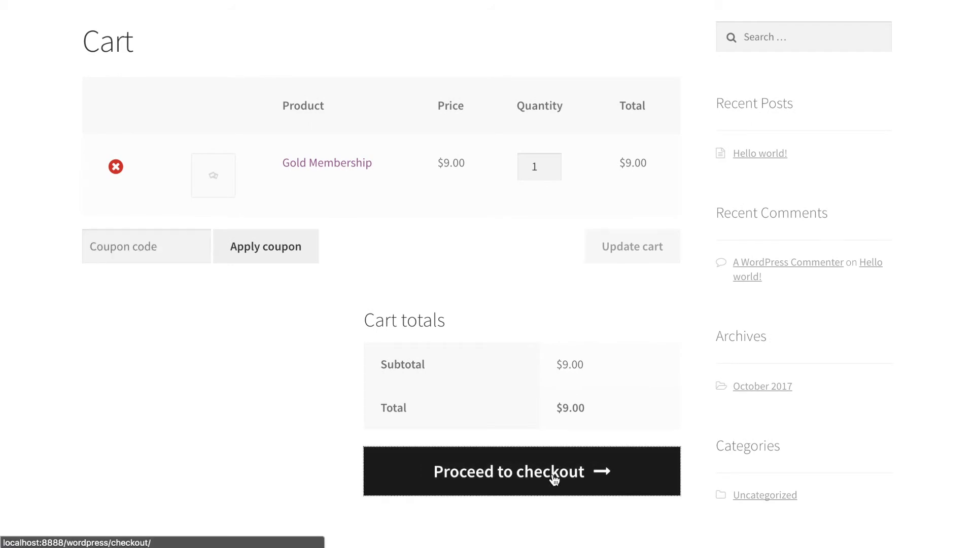
scroll(433, 203, down, 3)
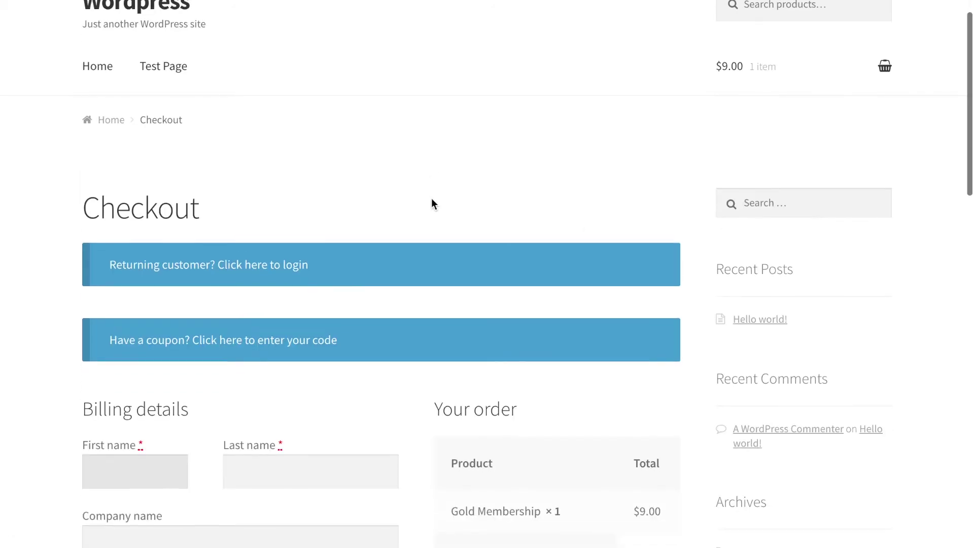
scroll(400, 174, down, 1)
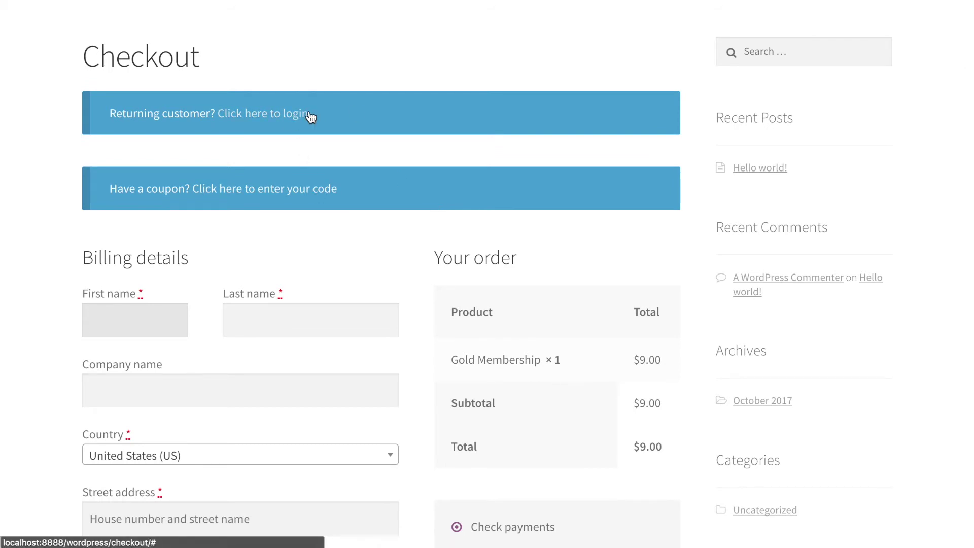
scroll(309, 115, down, 3)
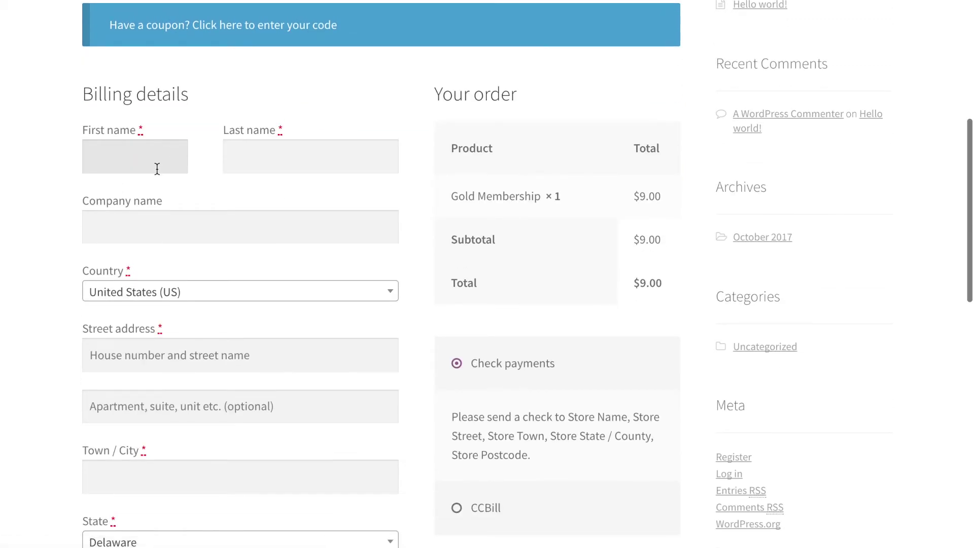
scroll(156, 169, down, 1)
click(148, 196)
scroll(175, 246, down, 1)
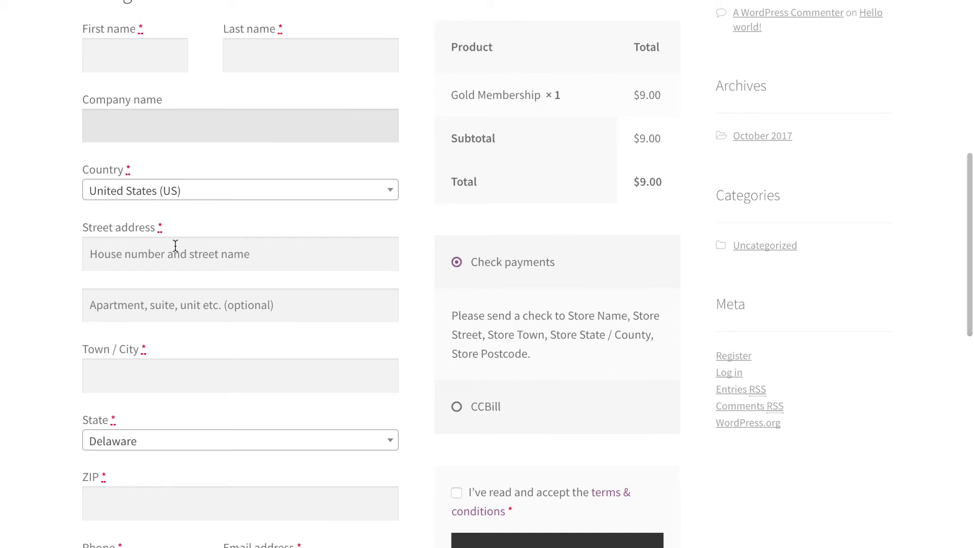
scroll(175, 246, down, 2)
scroll(175, 246, down, 1)
scroll(175, 246, down, 1)
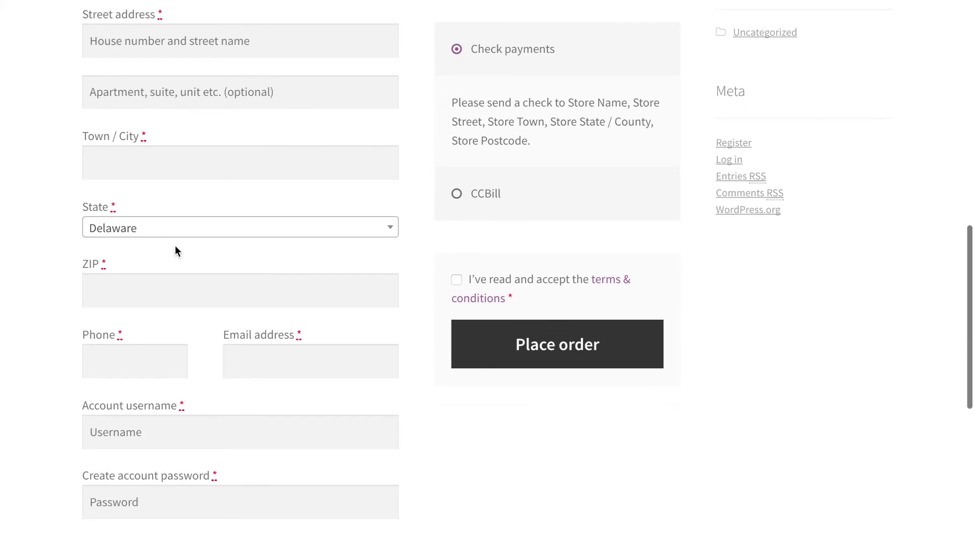
scroll(175, 246, down, 2)
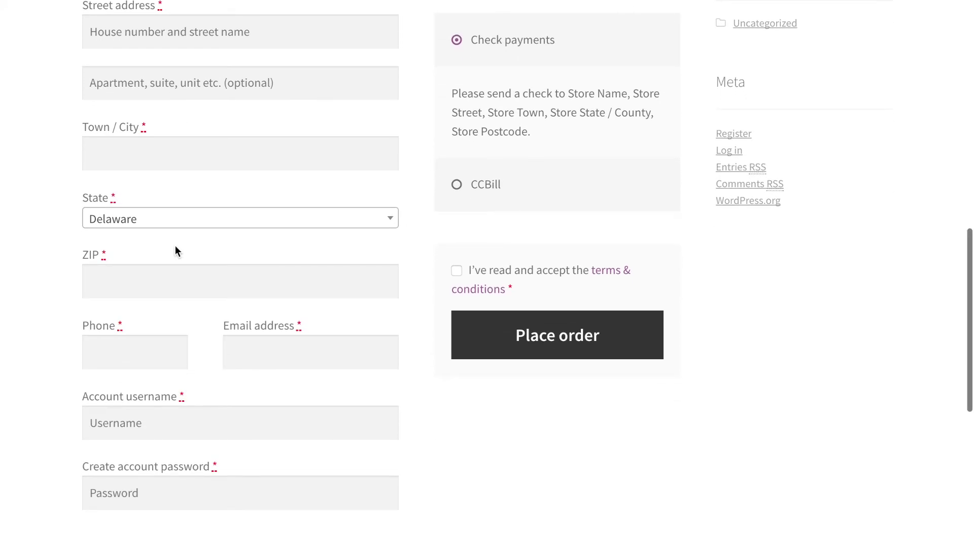
scroll(175, 246, down, 2)
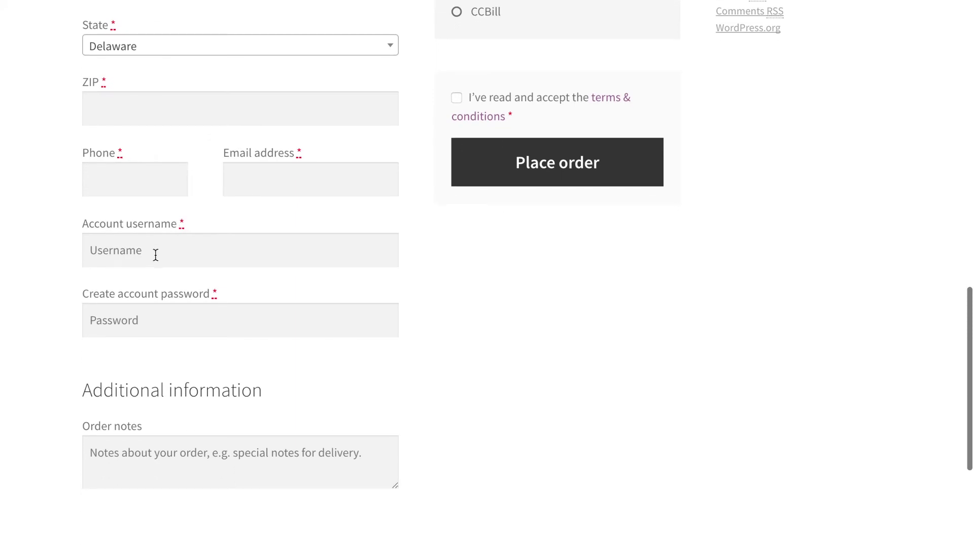
Step: Focus the account username and password fields, dismissing autofill lists, and return to Billing details
click(156, 255)
click(21, 237)
click(127, 304)
click(26, 278)
scroll(26, 278, down, 1)
scroll(25, 278, up, 3)
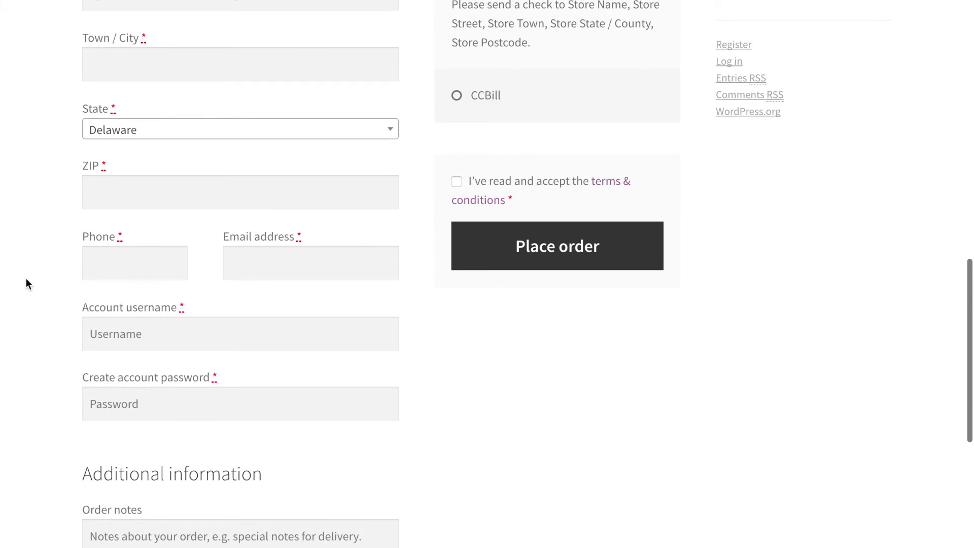
scroll(26, 278, up, 5)
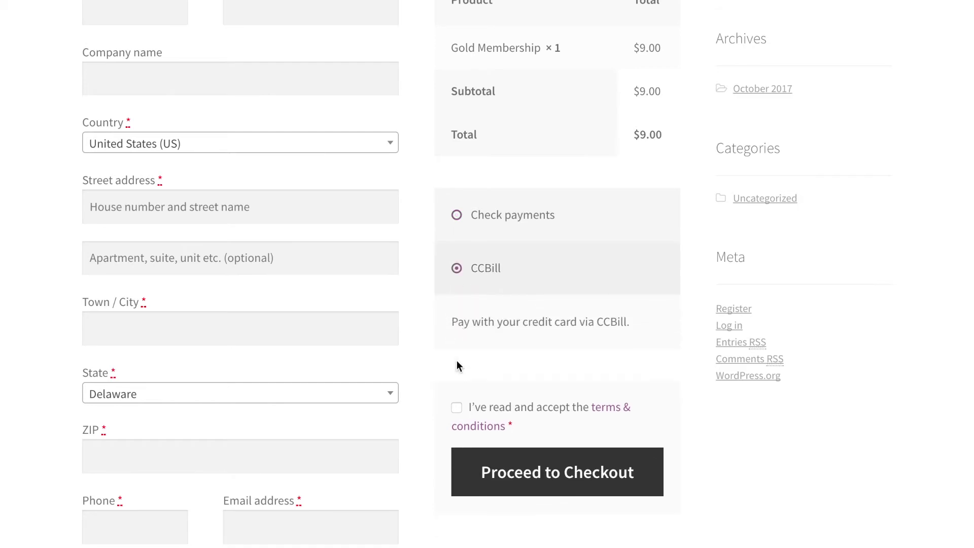
scroll(456, 365, up, 4)
Step: Enter the billing first name, last name and company name
click(136, 197)
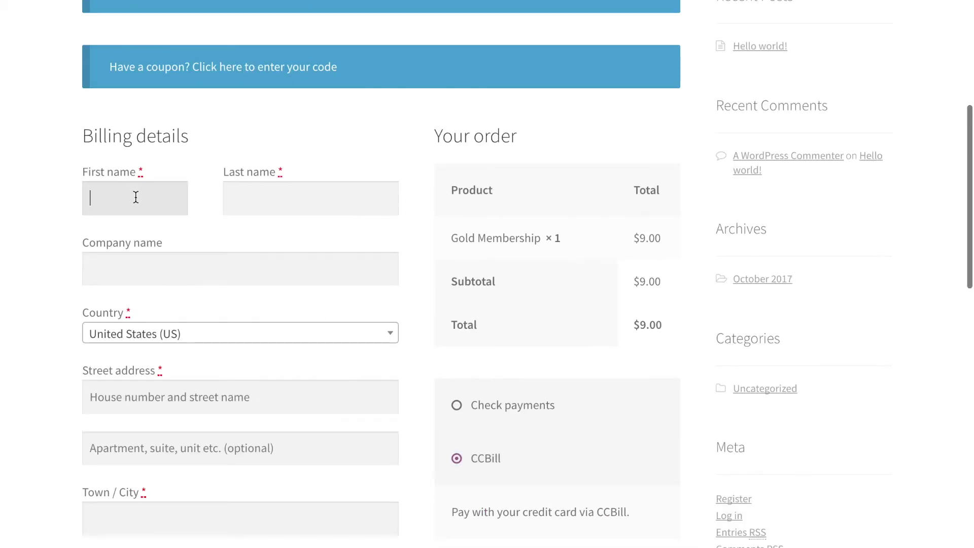
text(John)
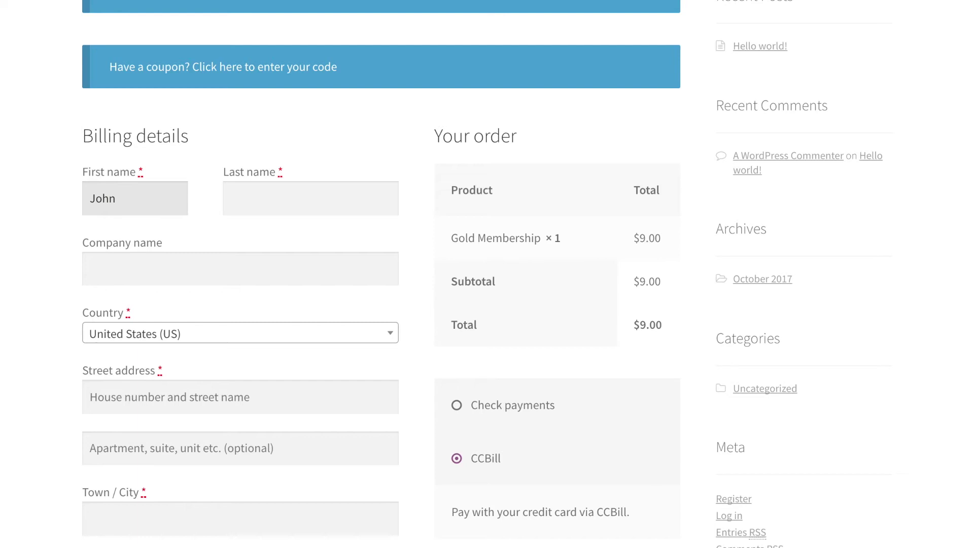
key(Tab)
text(Doe)
key(Tab)
text(Doe Company)
scroll(229, 255, down, 3)
click(189, 292)
Step: Fill in both street address lines and the town or city, correcting a typo
click(203, 281)
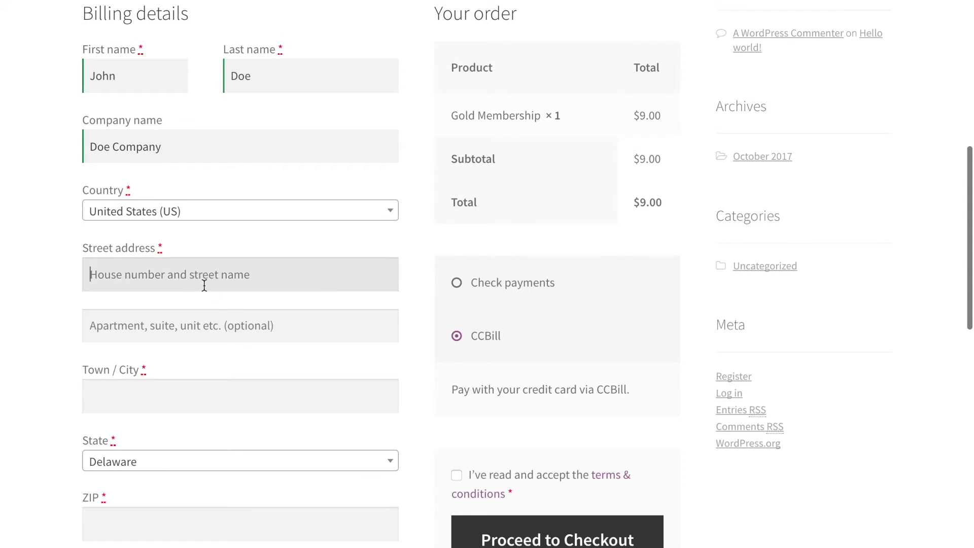
text(Address1)
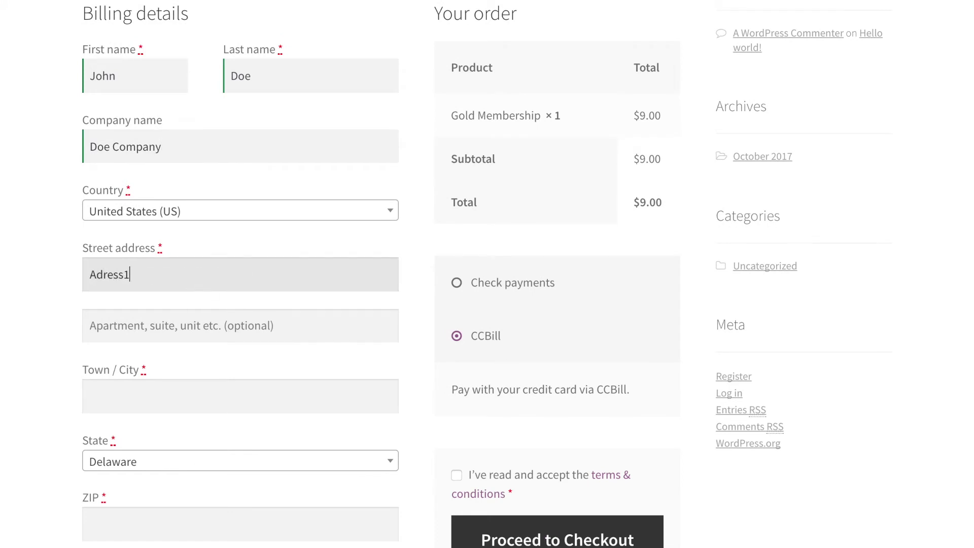
click(104, 275)
text(d)
click(122, 331)
text(Address 2)
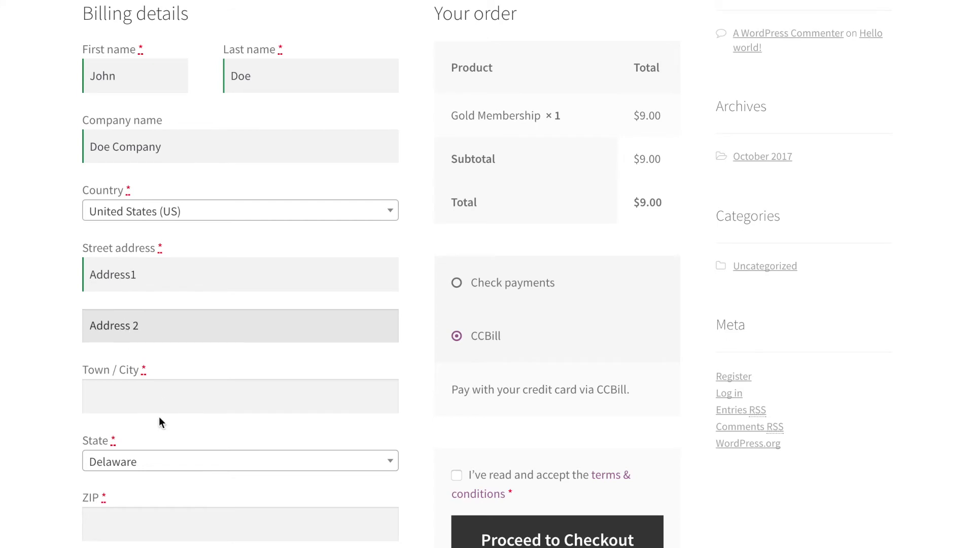
click(159, 409)
text(New York)
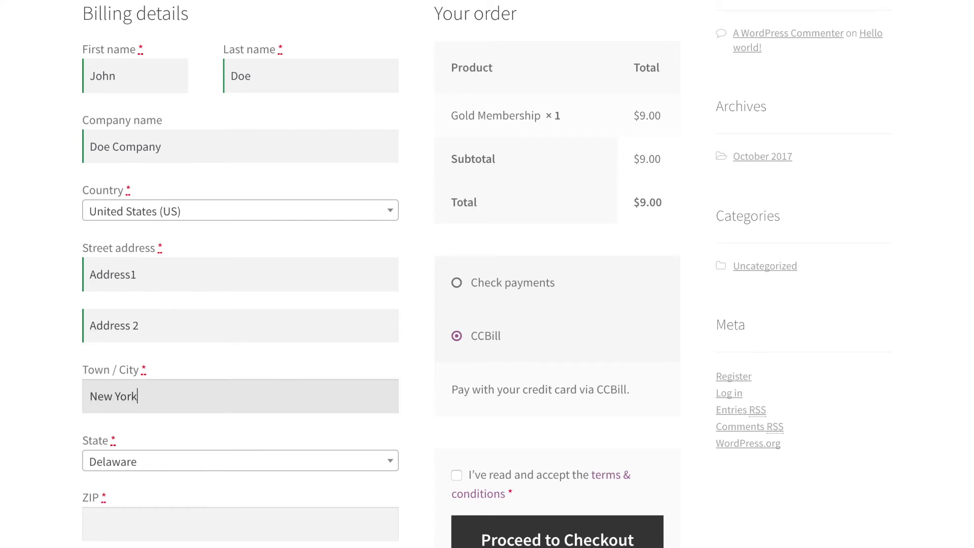
scroll(305, 499, down, 4)
Step: Enter the billing ZIP code and phone number
click(203, 325)
text(10006)
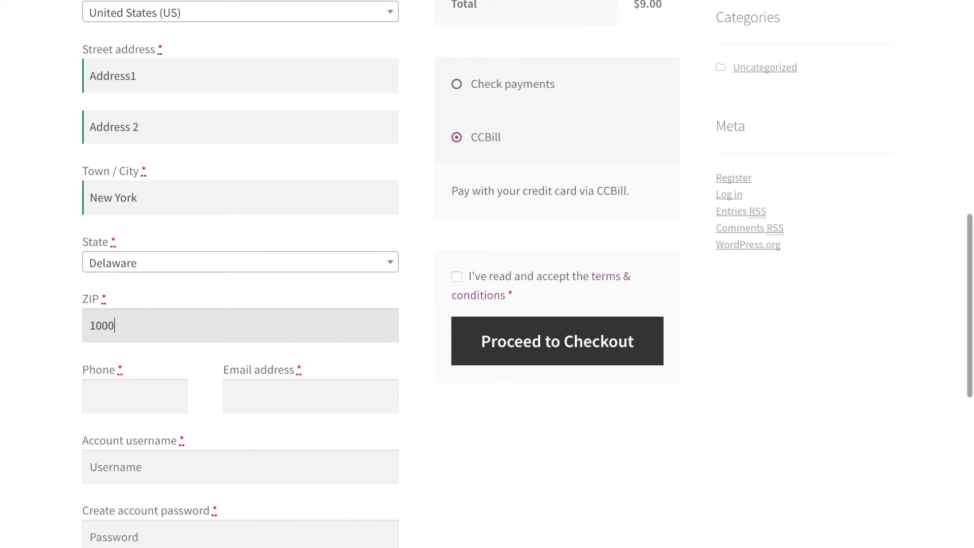
click(160, 404)
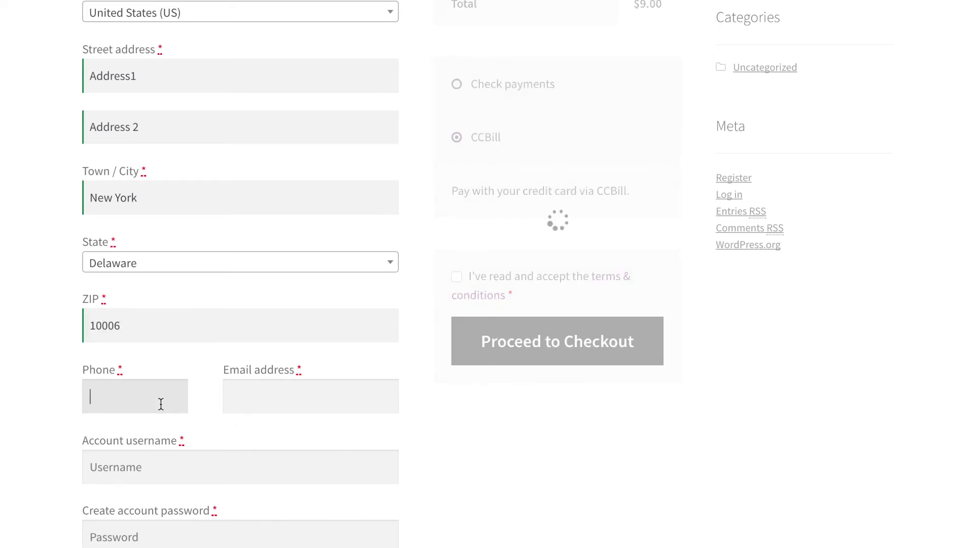
text(12345678)
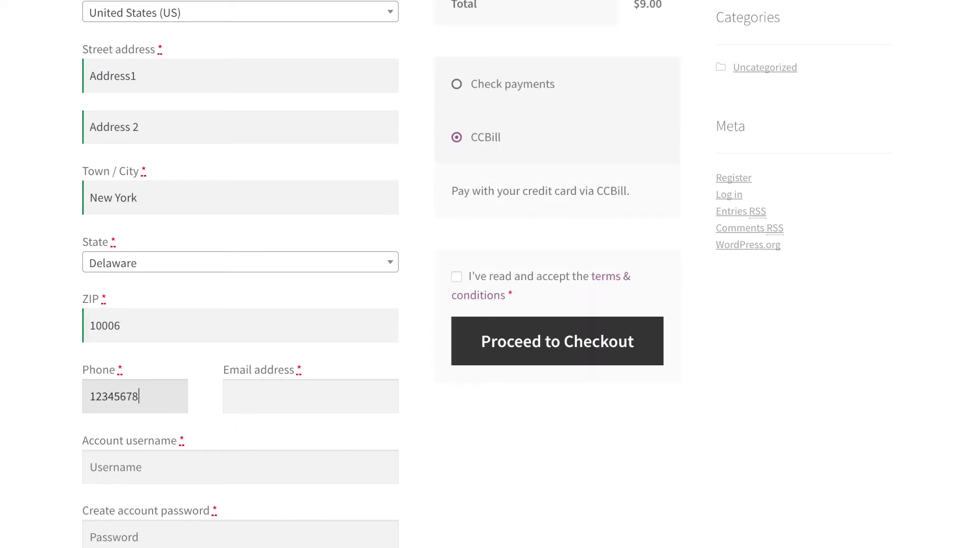
text(9)
Step: Enter the account username and account password, dismissing the autofill suggestions
click(206, 466)
text(t4s)
key(BackSpace)
key(BackSpace)
text(est)
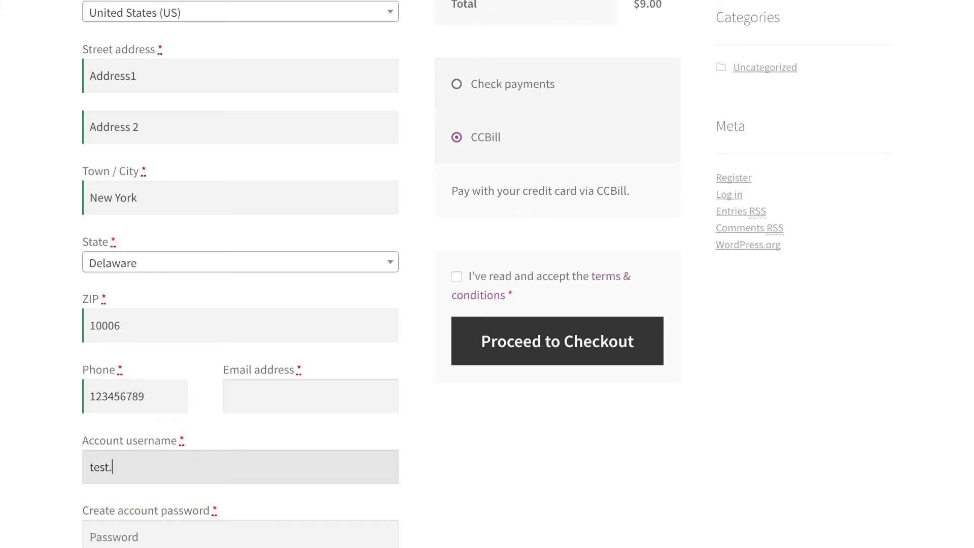
text(1)
scroll(321, 470, down, 3)
click(225, 396)
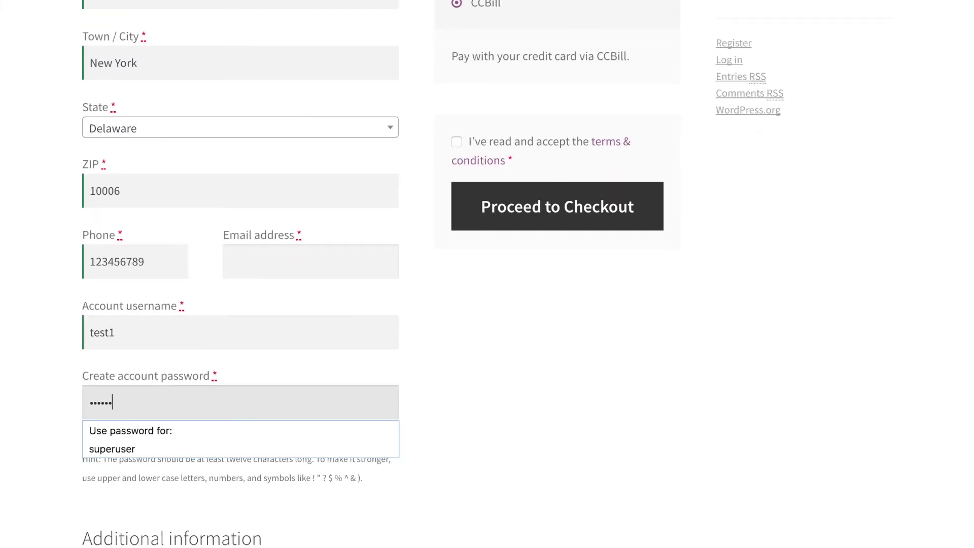
click(21, 398)
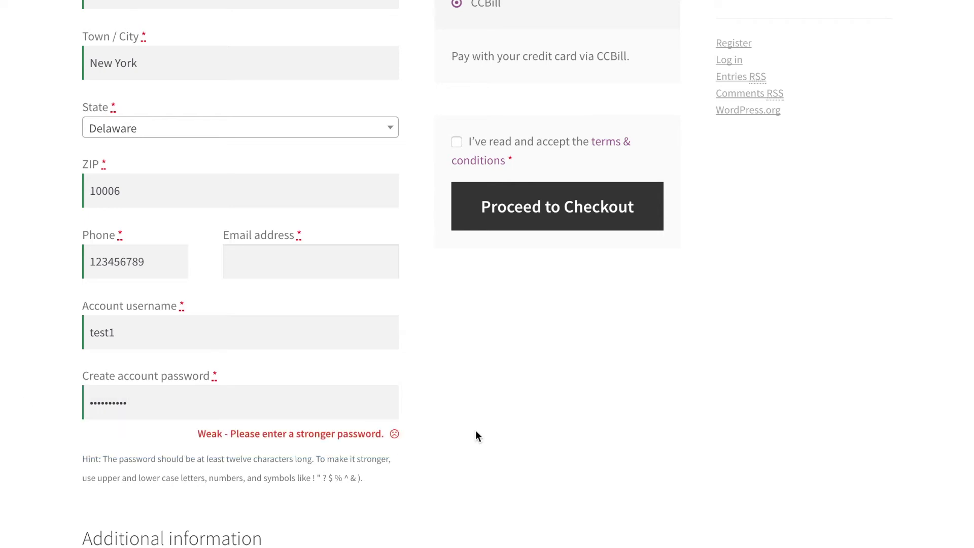
scroll(480, 432, up, 6)
scroll(546, 357, up, 2)
Step: Submit the checkout form, which reports the billing e-mail address as required
scroll(546, 357, down, 5)
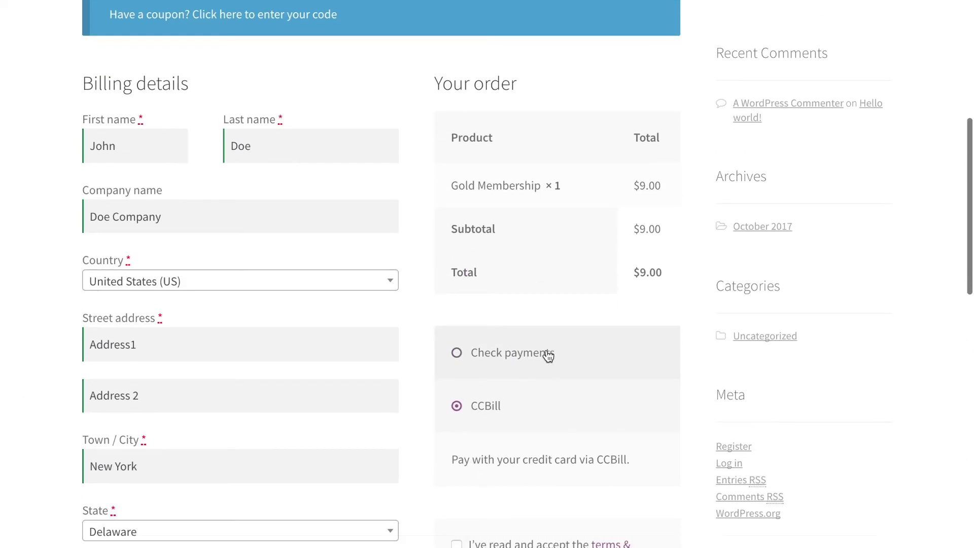
click(615, 370)
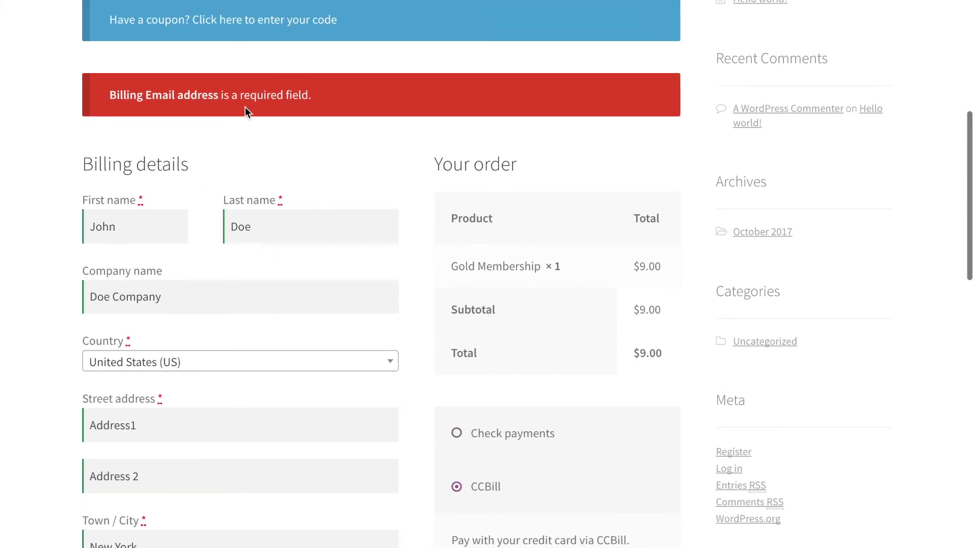
scroll(246, 111, down, 10)
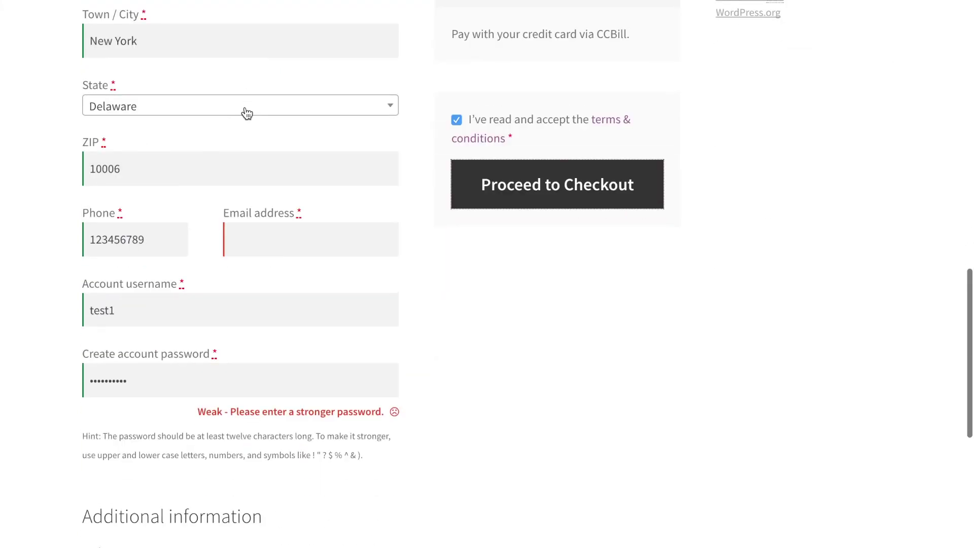
Step: Type the billing e-mail address, fixing typos, and resubmit the checkout
click(290, 247)
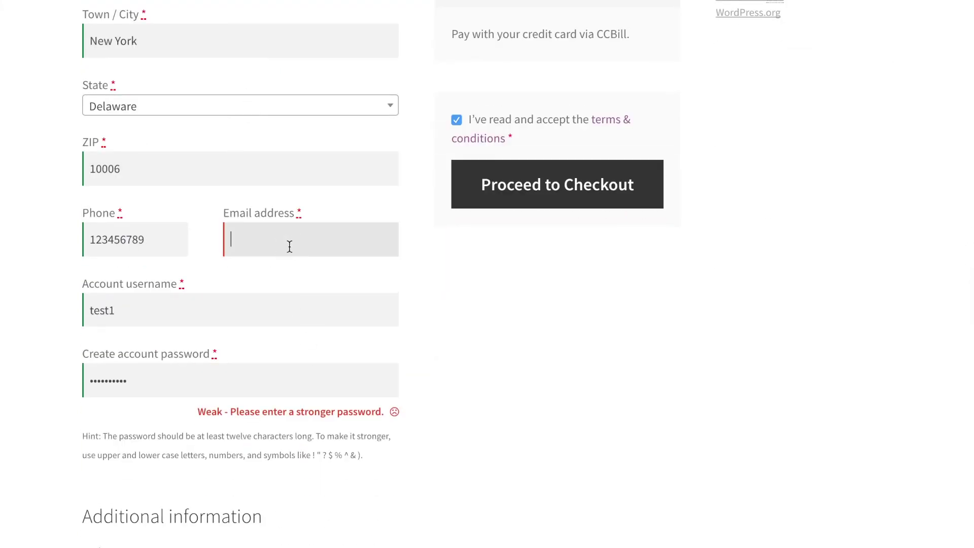
text(test1@test.com)
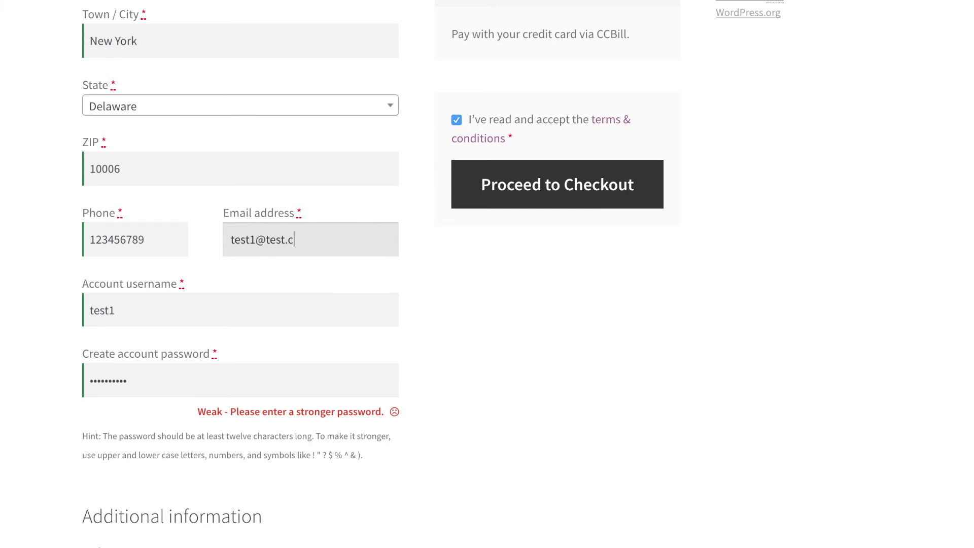
key(BackSpace)
text(om)
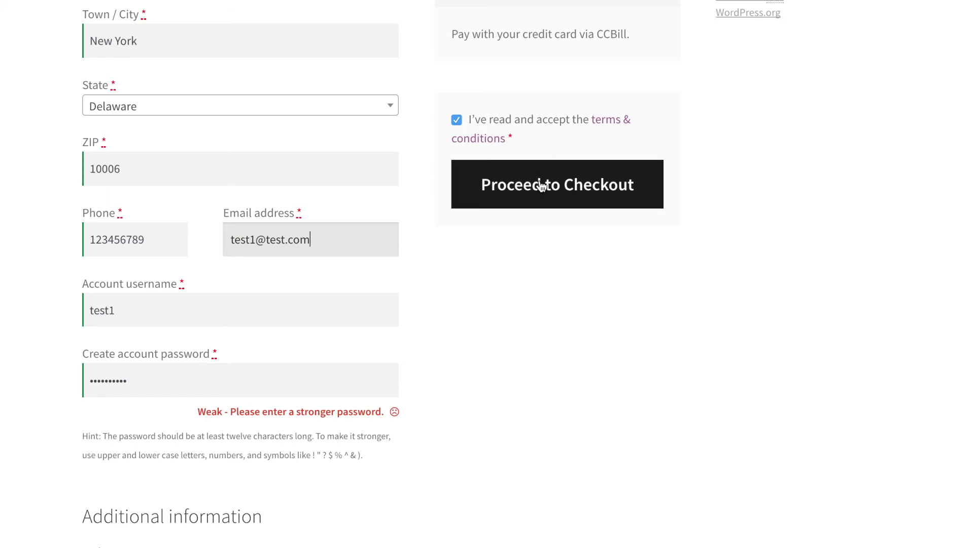
click(541, 184)
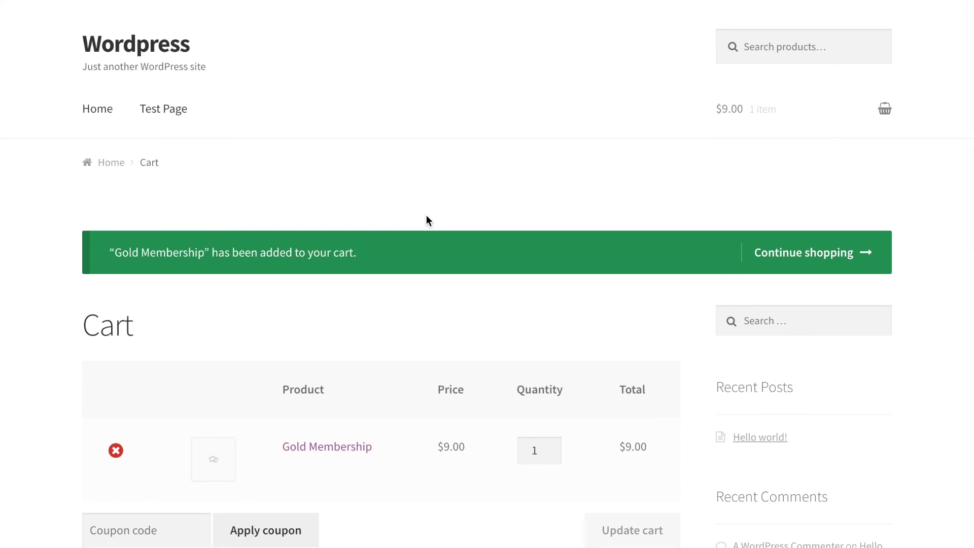
Step: Open Installed Plugins to see WooCommerce, WooCommerce Memberships and the CCBill gateway
scroll(426, 216, down, 2)
scroll(426, 216, down, 1)
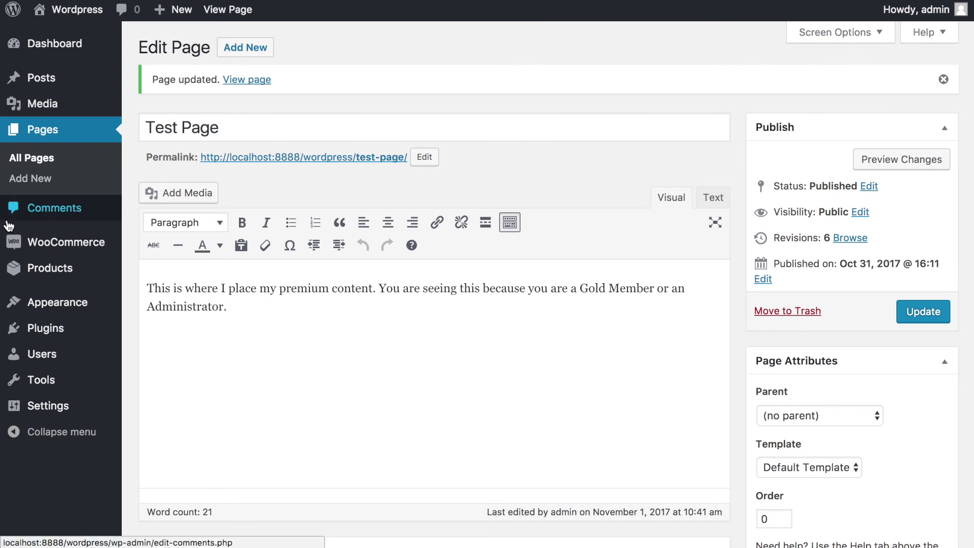
click(65, 334)
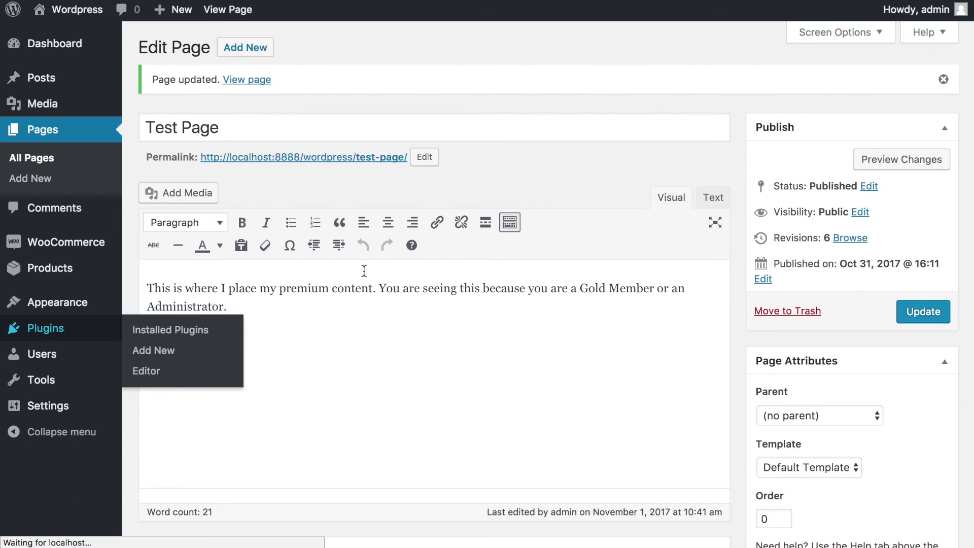